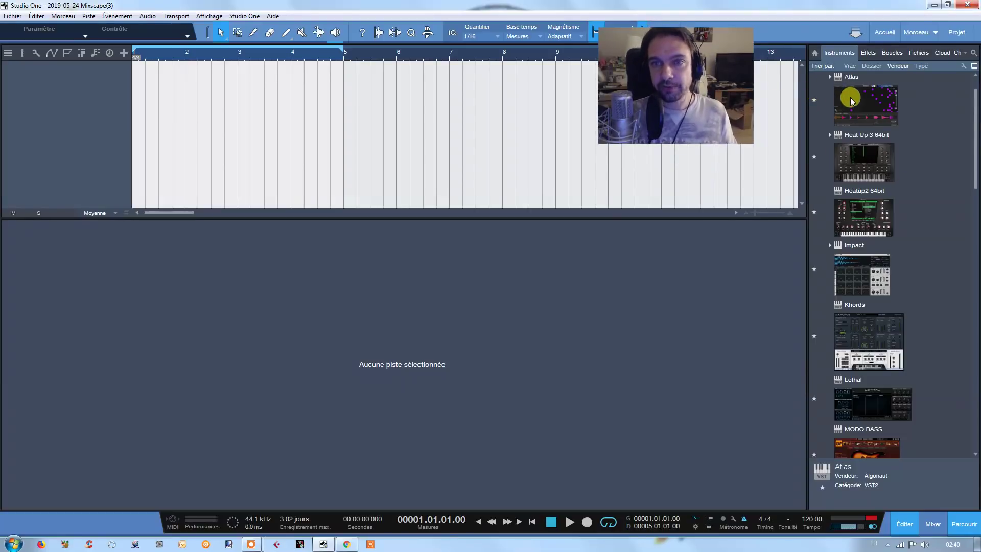
Load the Atlas instrument onto a new track in the arrangement and close its plug-in window
left_click_drag(882, 114, 135, 103)
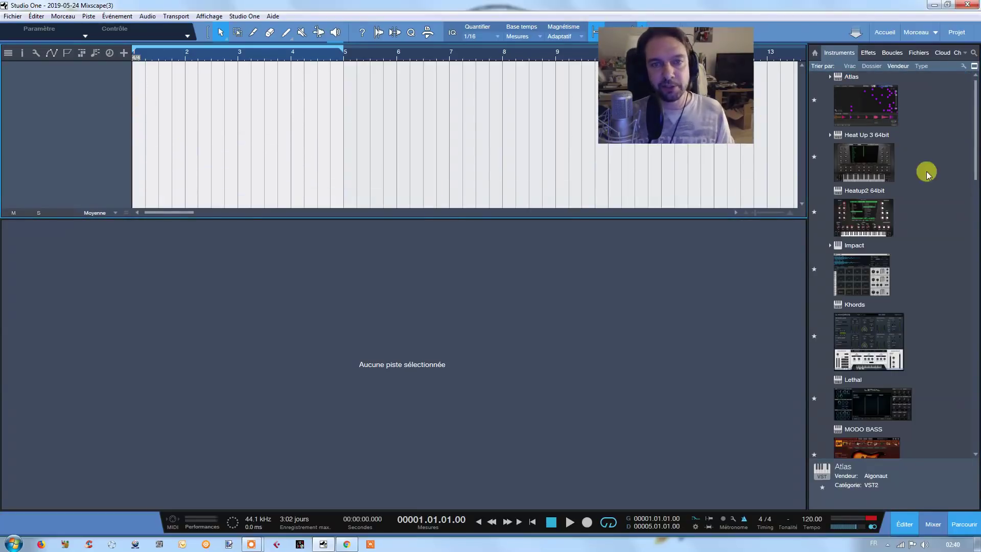
left_click_drag(848, 94, 572, 77)
left_click_drag(442, 54, 627, 90)
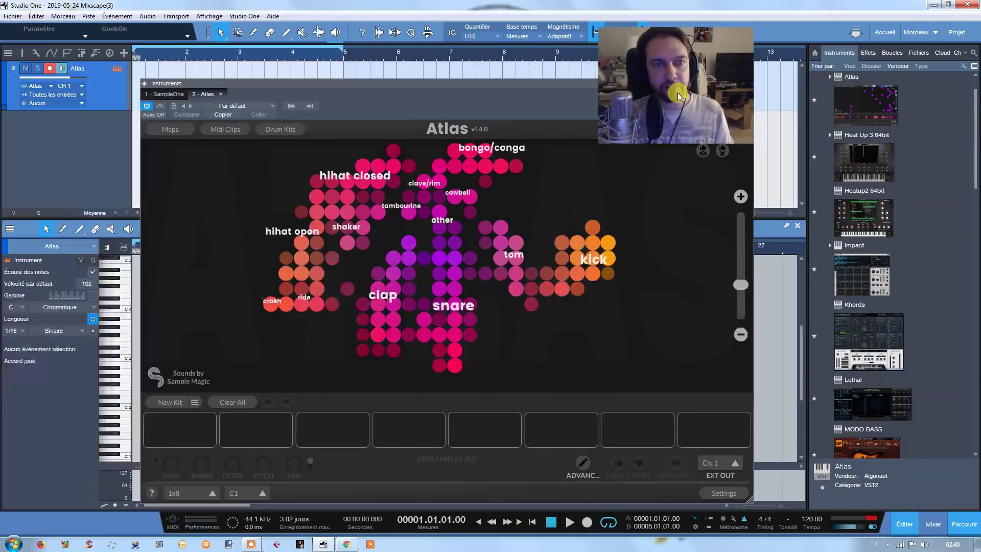
left_click_drag(564, 92, 611, 147)
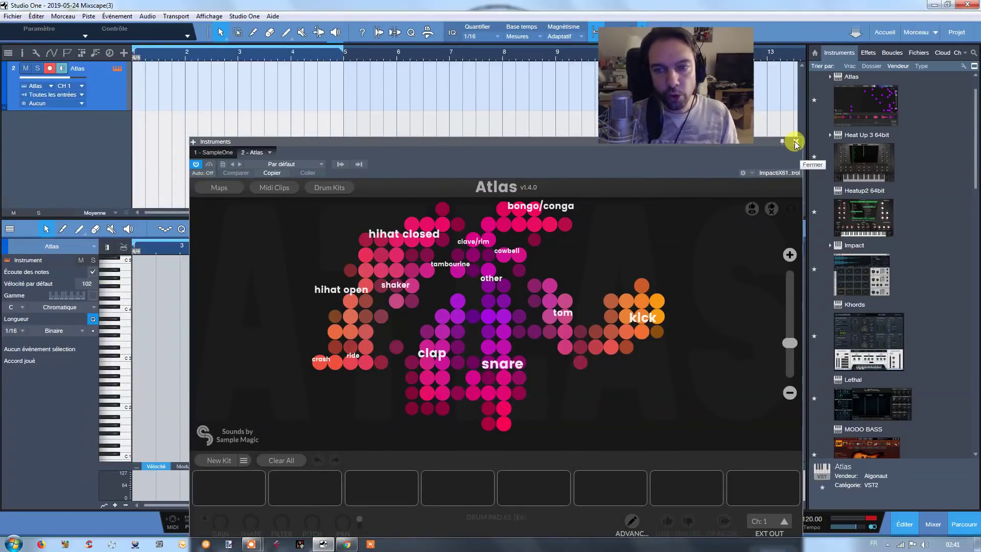
left_click(796, 142)
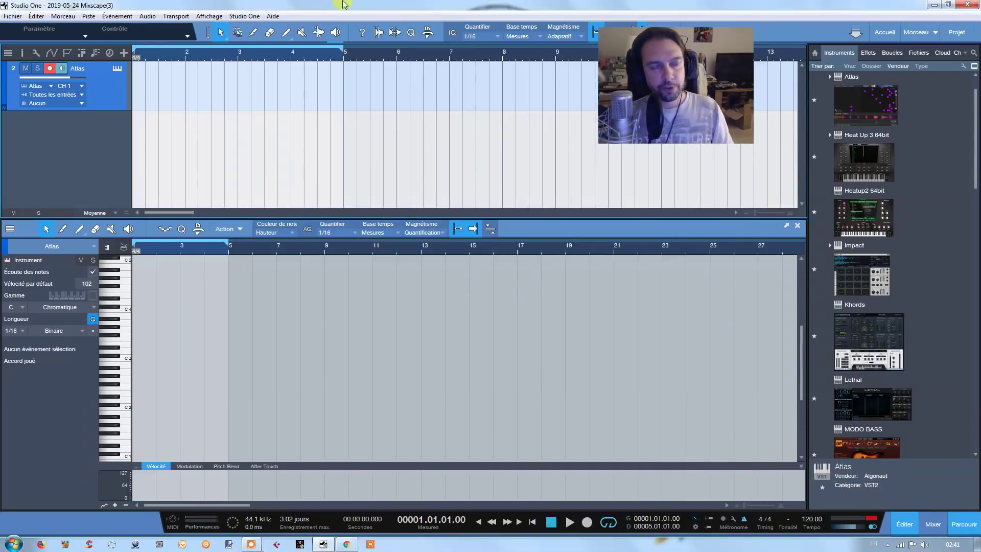
Create an instrument part from bar 1 to bar 5 on the Atlas track and insert a pattern there
left_click_drag(343, 47, 320, 61)
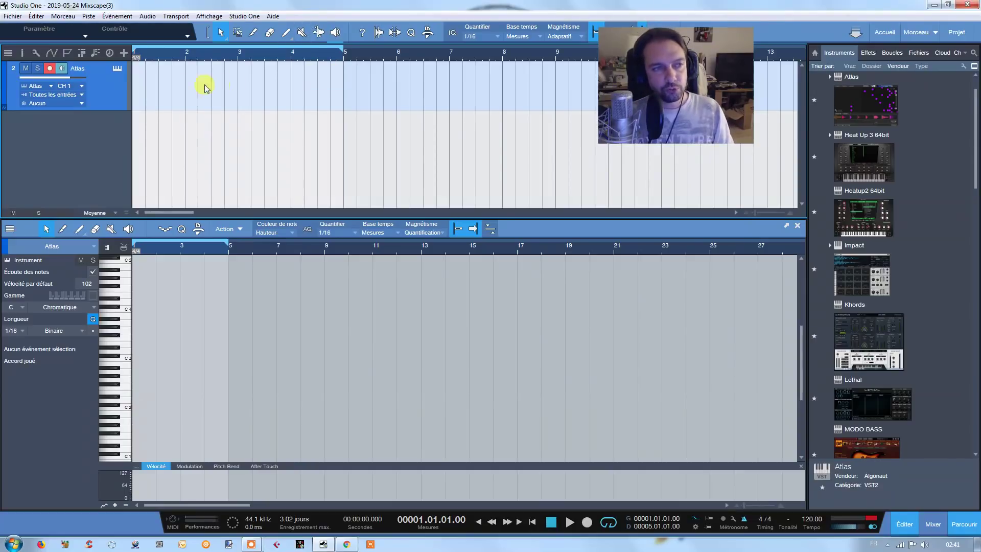
double_click(225, 85)
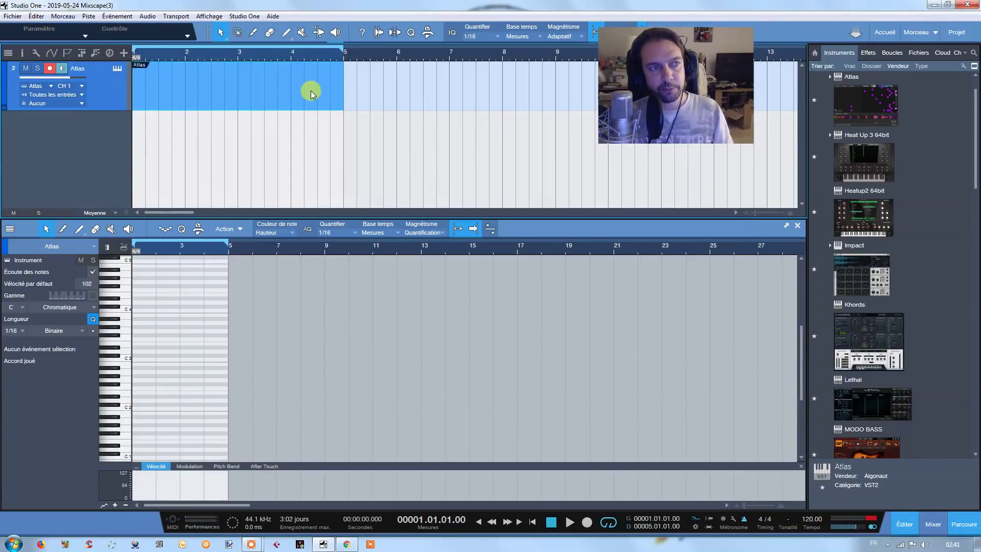
right_click(226, 87)
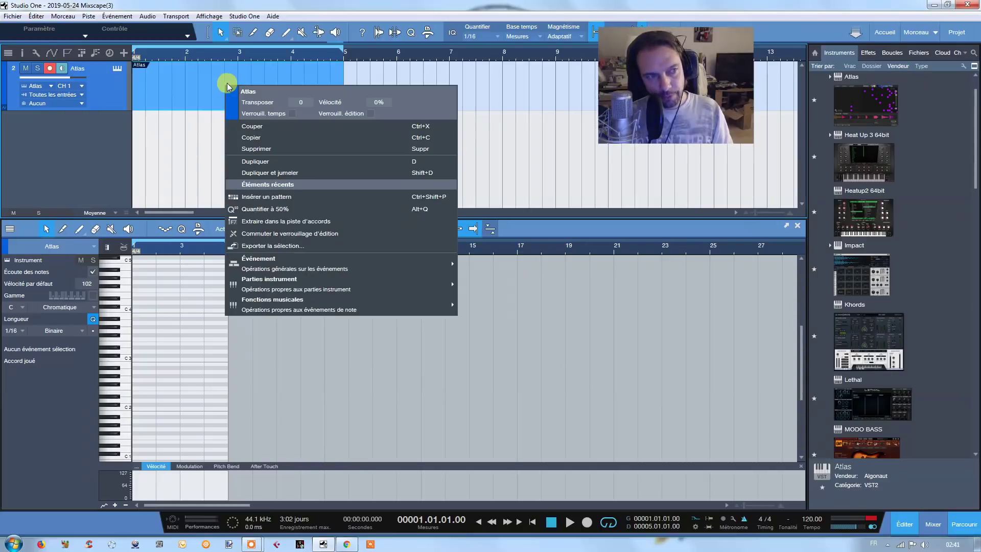
mouse_move(306, 280)
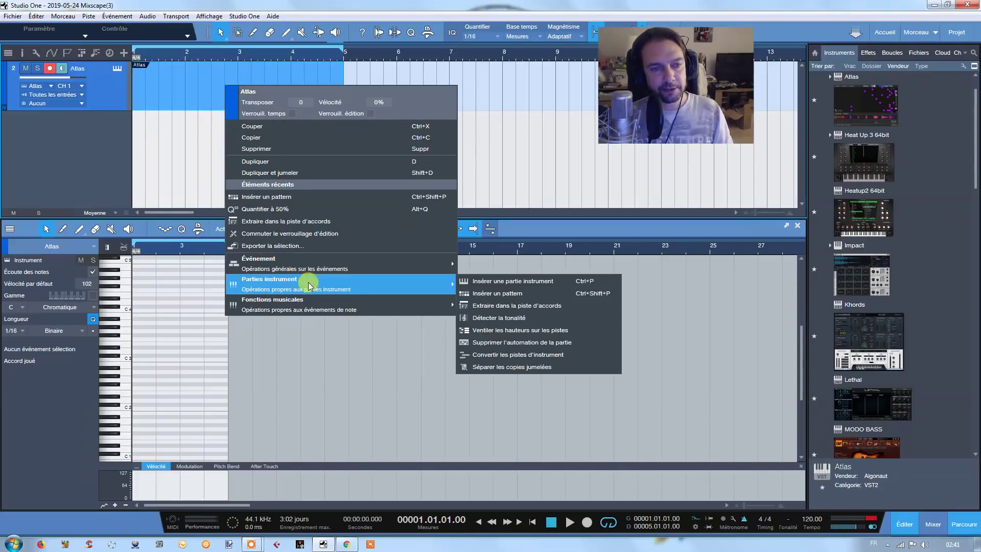
left_click(507, 295)
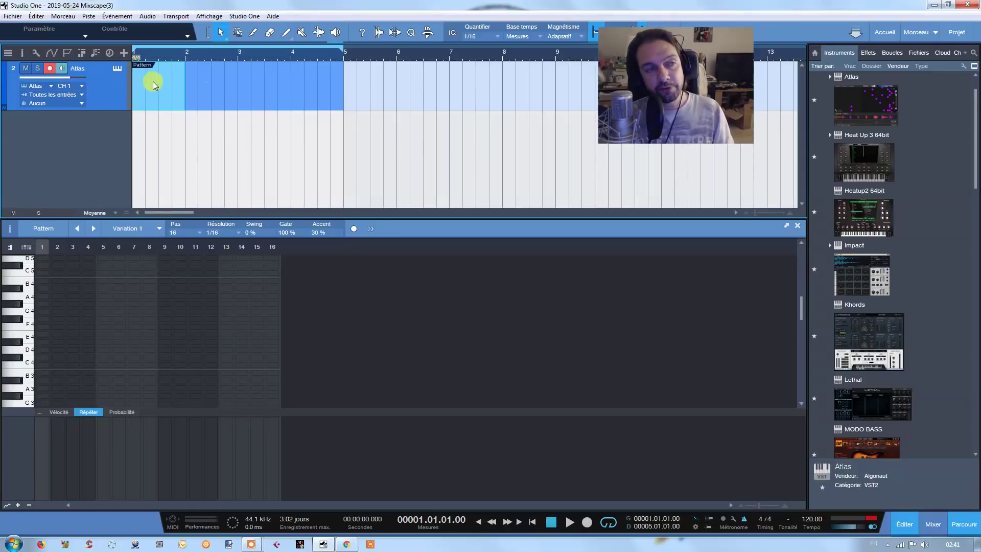
Extend the pattern on the Atlas track so it ends at bar 5
key("space")
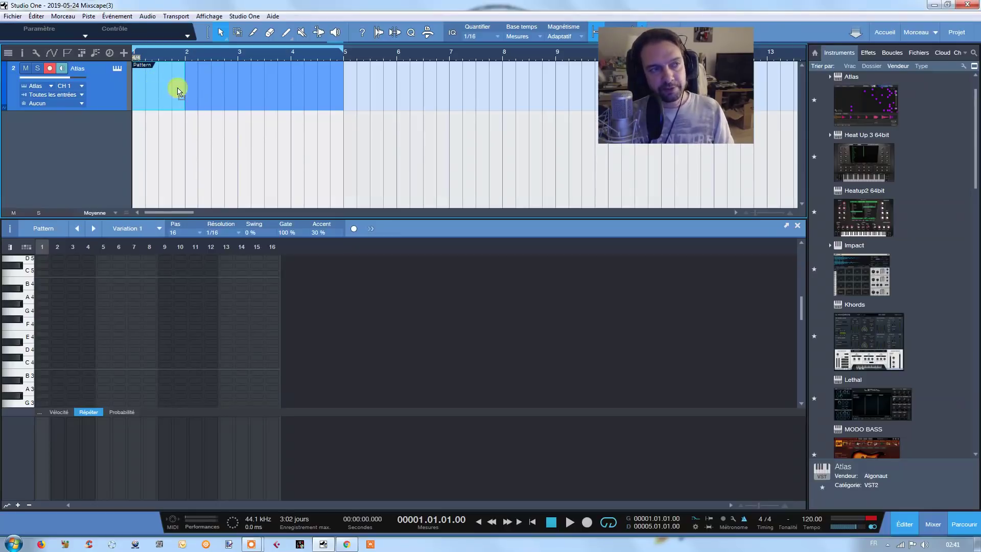
left_click_drag(175, 87, 343, 107)
key("space")
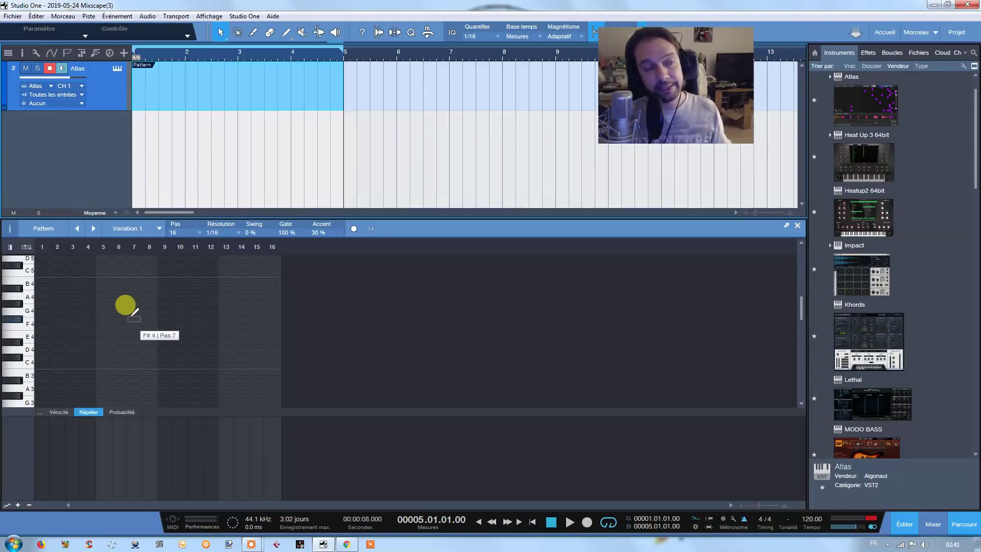
Switch the pattern editor to the drum row view and select the C 1 row
left_click(28, 248)
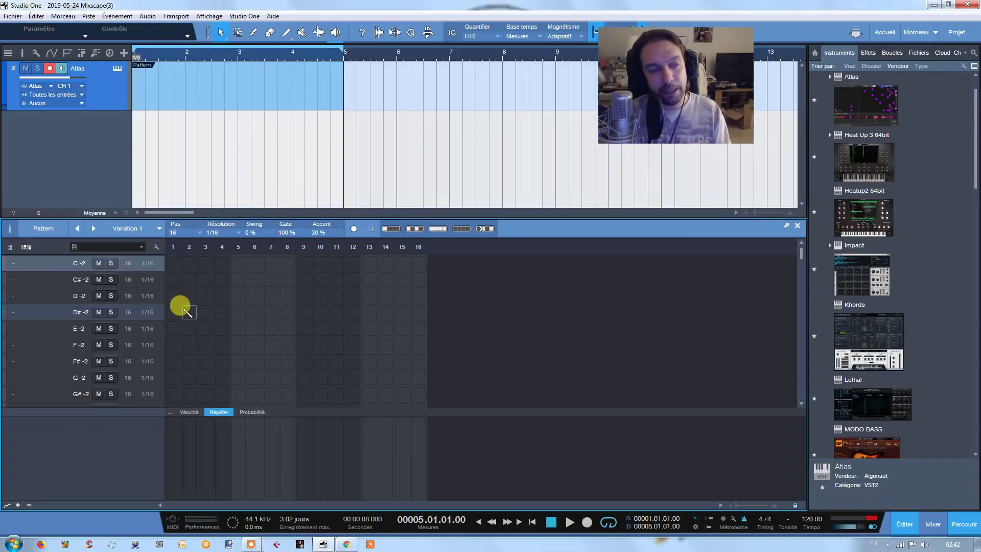
scroll(57, 329, "down", 4)
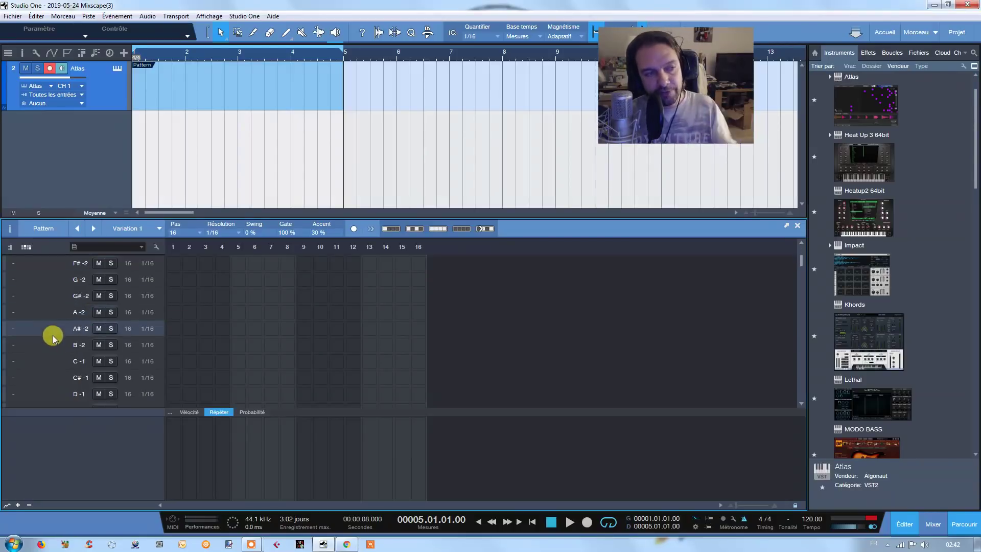
scroll(57, 340, "down", 8)
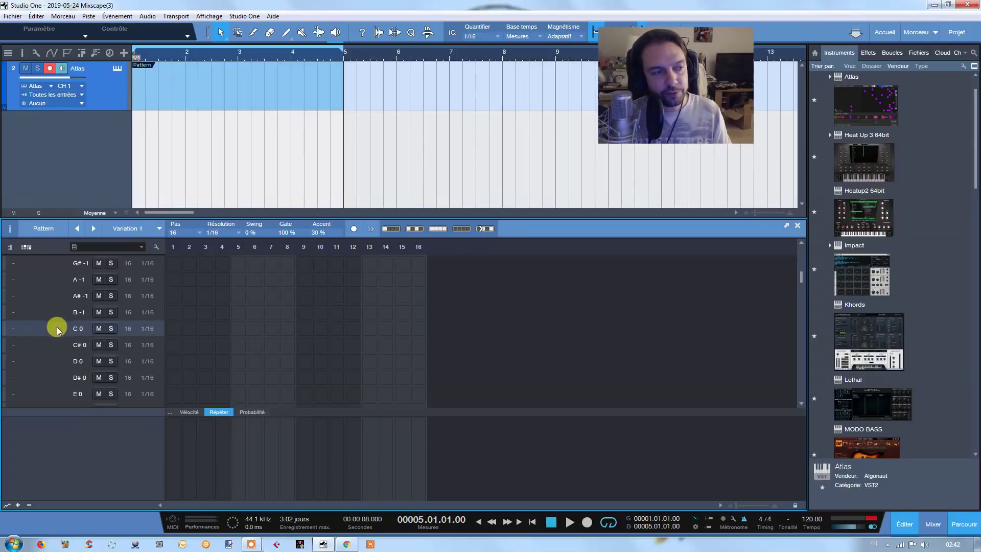
scroll(58, 332, "down", 5)
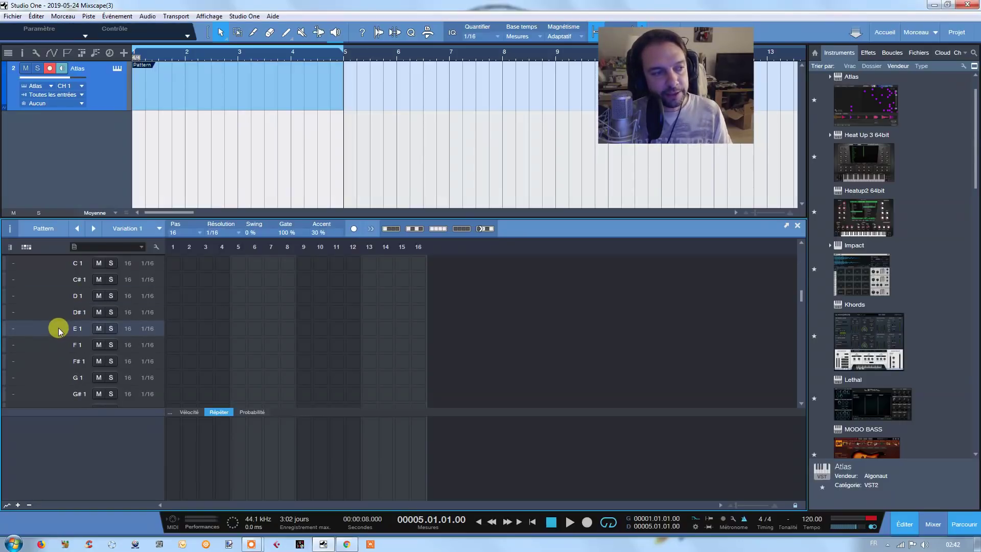
scroll(61, 312, "up", 1)
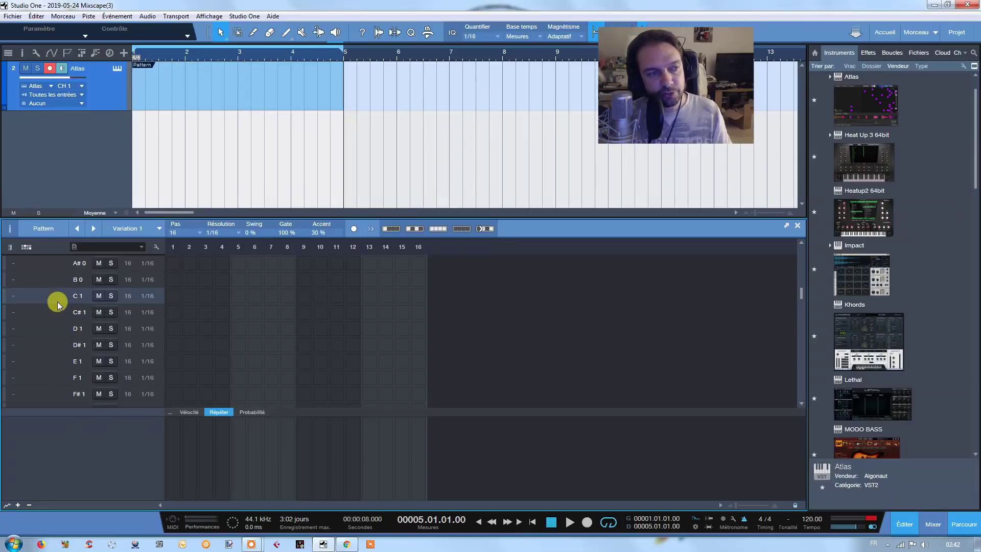
left_click(40, 297)
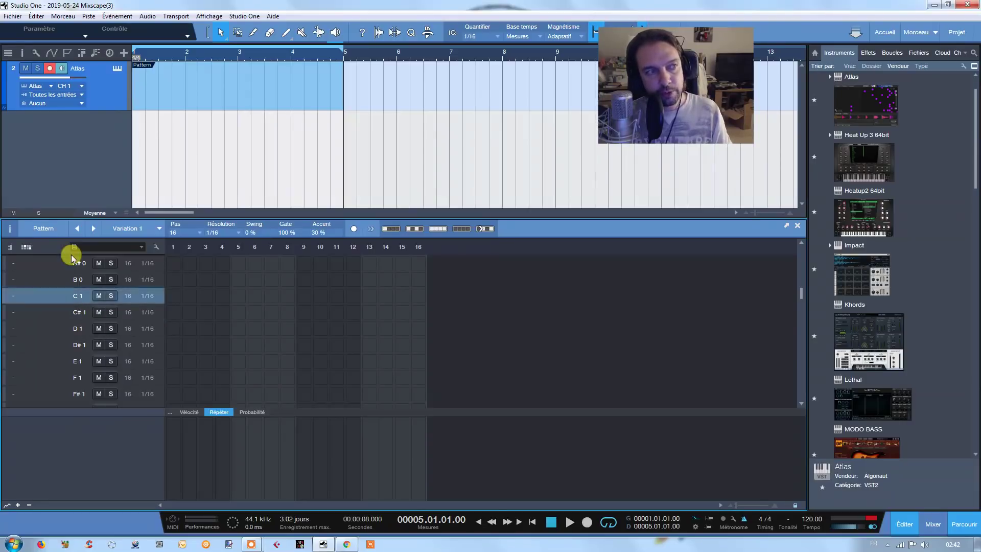
Generate a new drum kit in Atlas to fill its eight pads, and close the instrument window
left_click(115, 69)
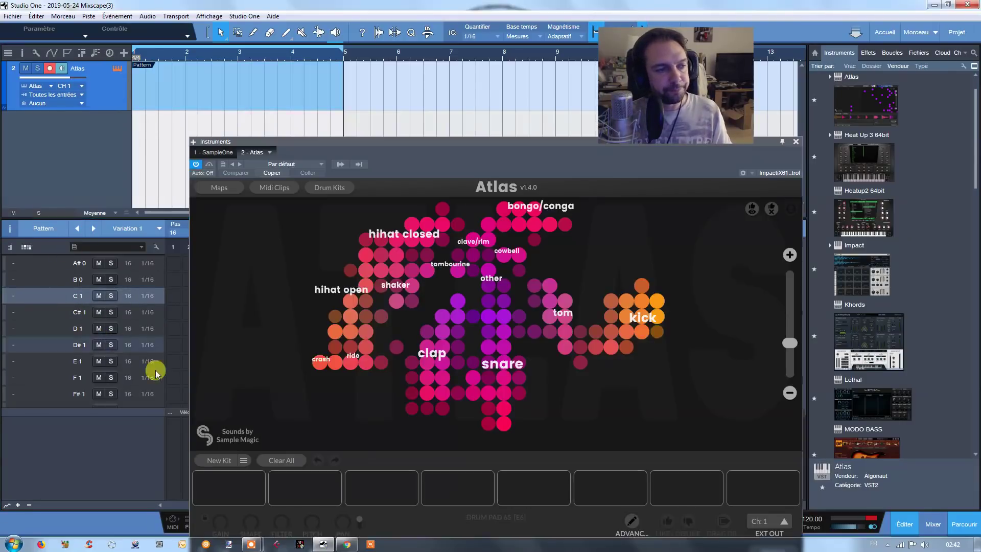
left_click(219, 460)
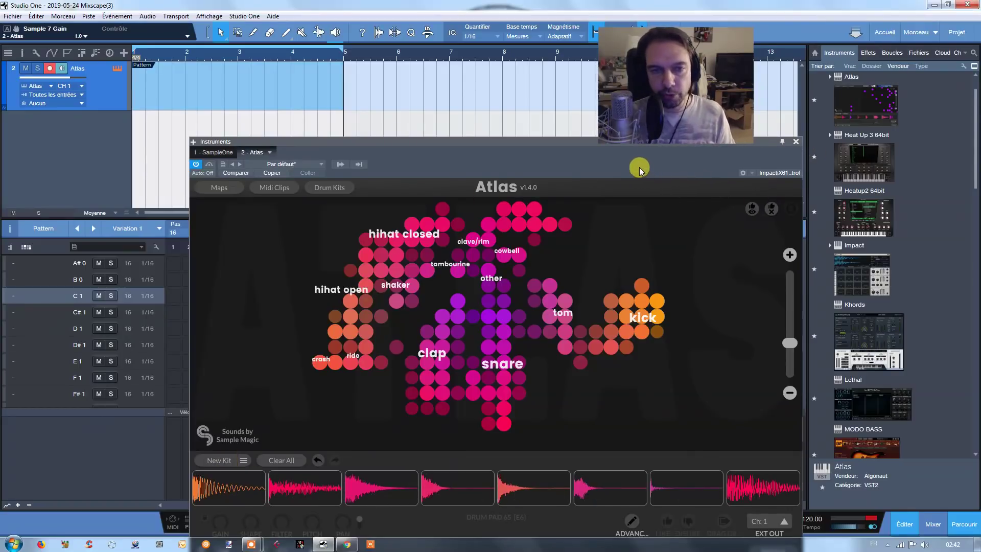
left_click_drag(640, 171, 638, 165)
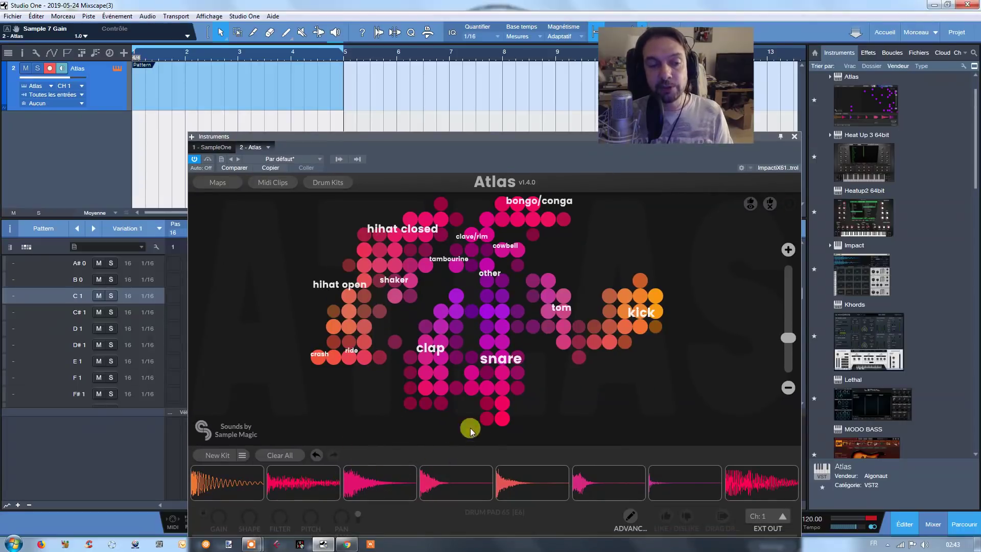
left_click(795, 137)
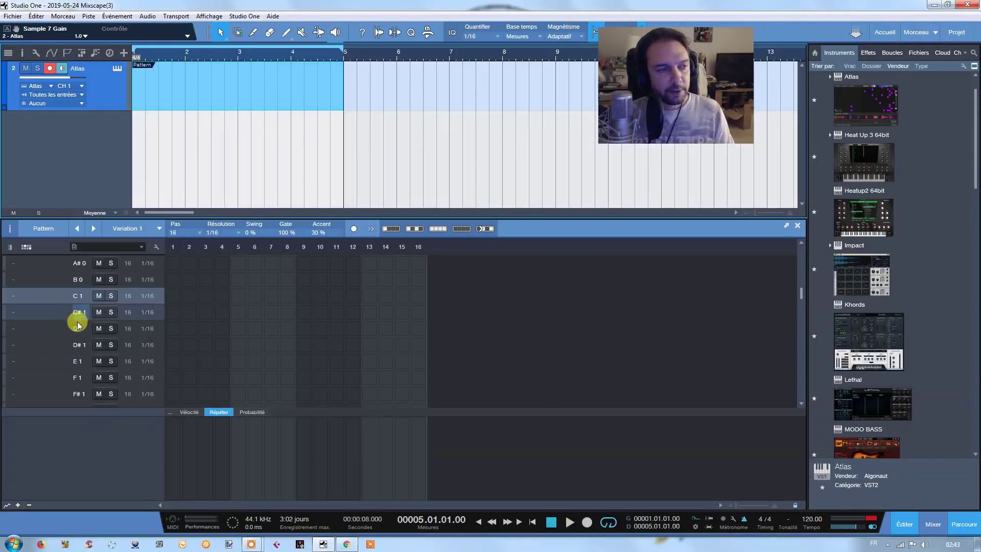
Audition the kit sounds on rows C 1, C# 1, D 1 and D# 1
left_click(35, 296)
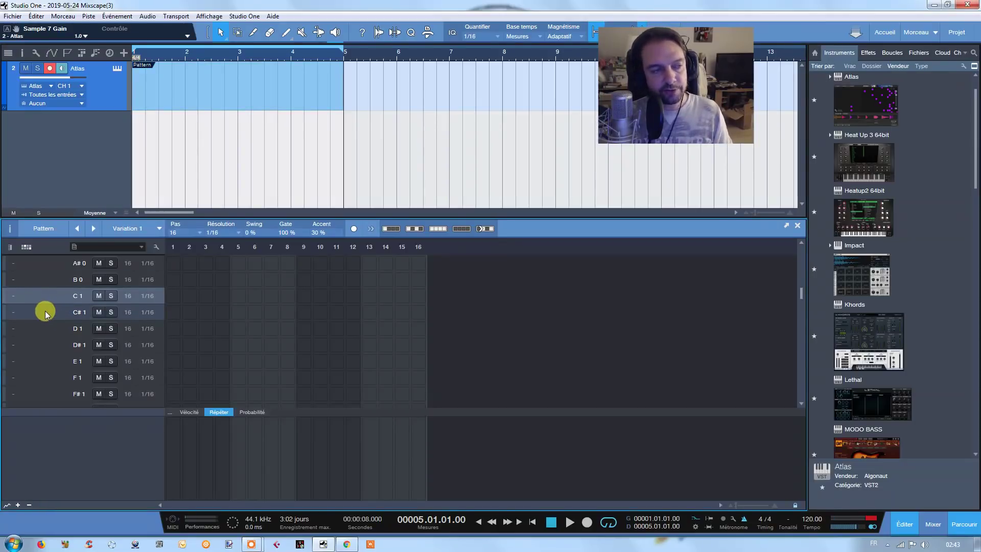
left_click(44, 313)
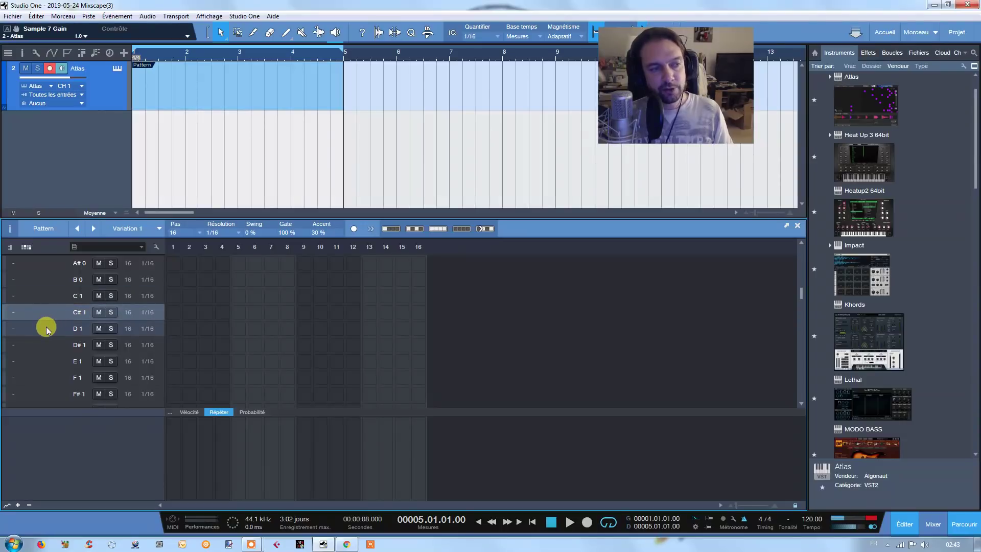
left_click(45, 328)
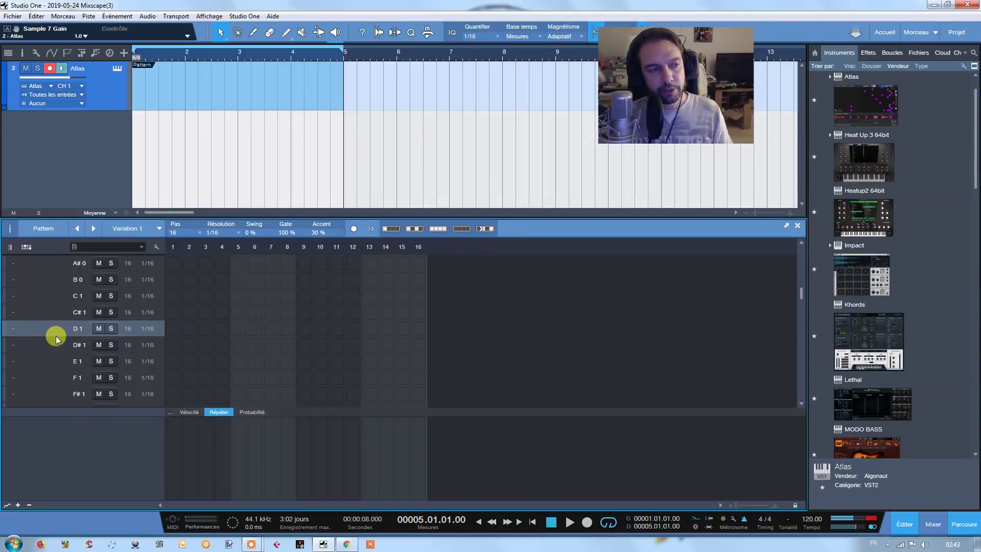
left_click(51, 341)
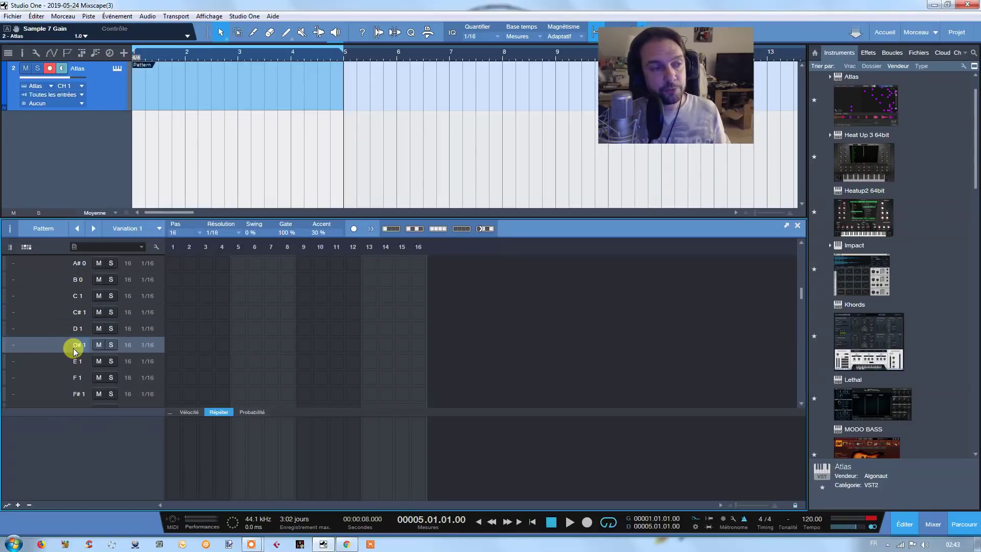
Edit the drum map to name row C 1 Kick, C# 1 Snare, D 1 Claps and D# 1 Hihats
left_click(156, 248)
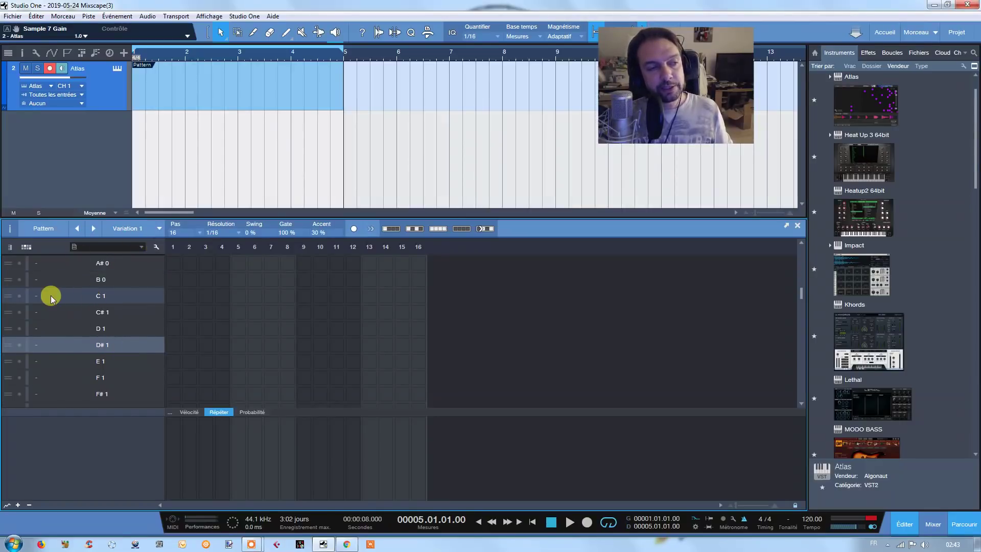
double_click(64, 295)
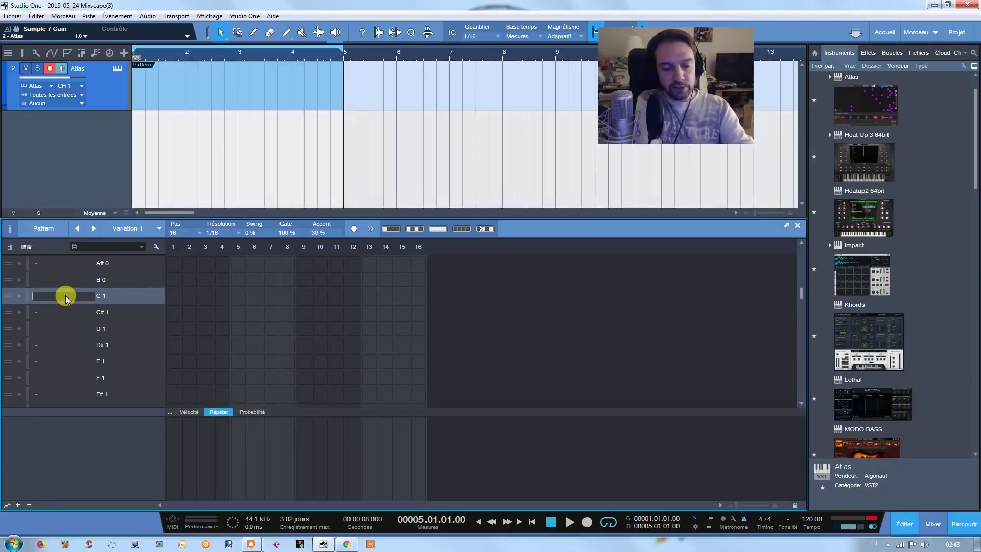
type("Kick")
left_click(65, 297)
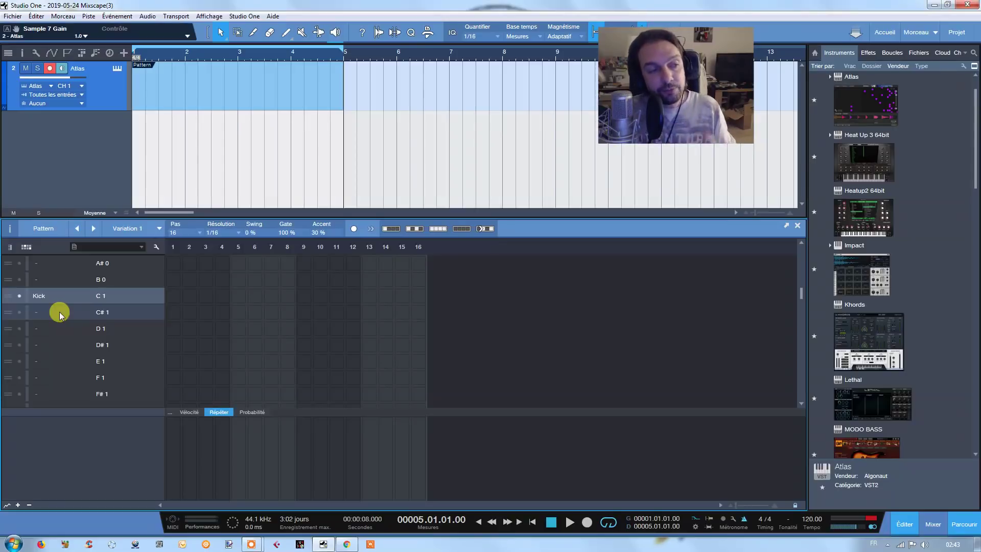
double_click(54, 311)
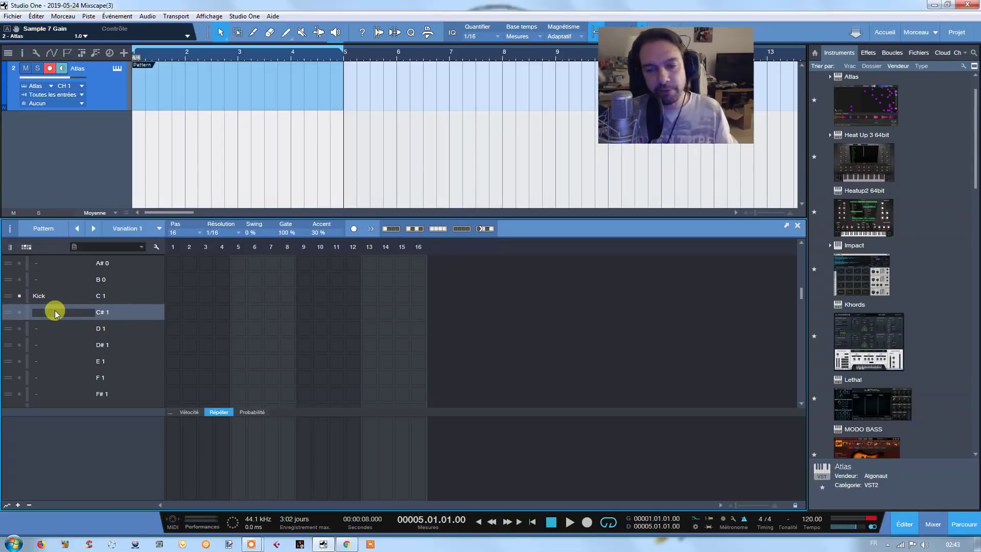
type("Snare")
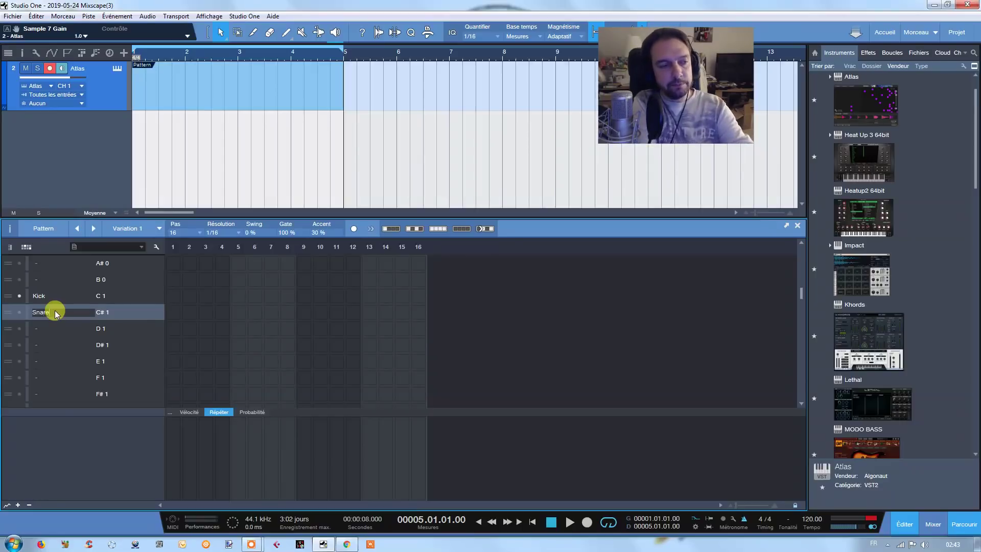
double_click(51, 327)
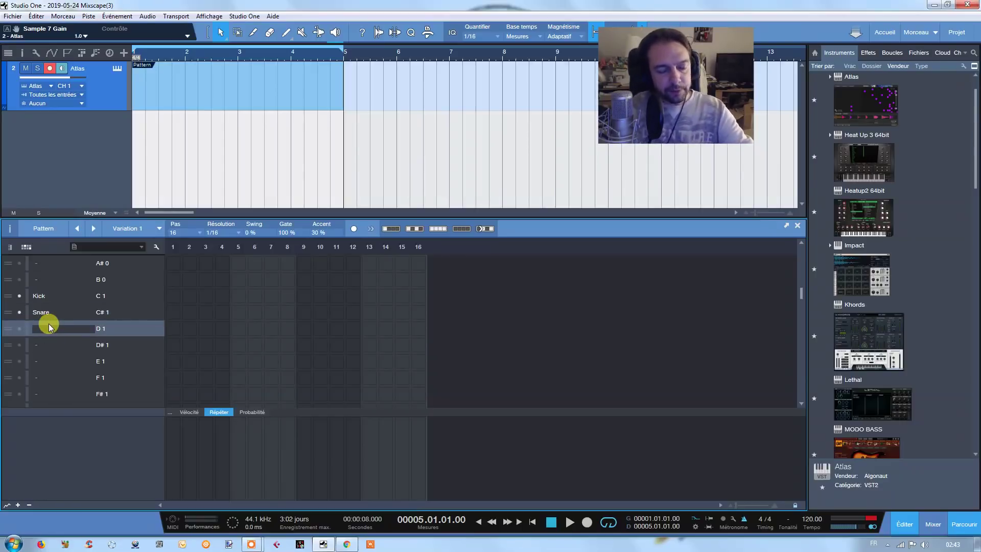
type("Claps")
key("Return")
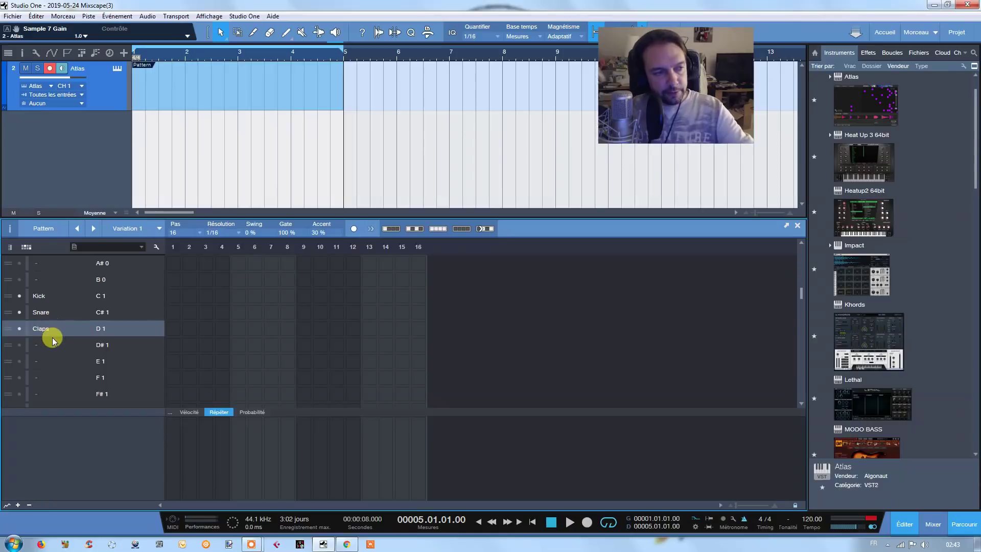
double_click(51, 344)
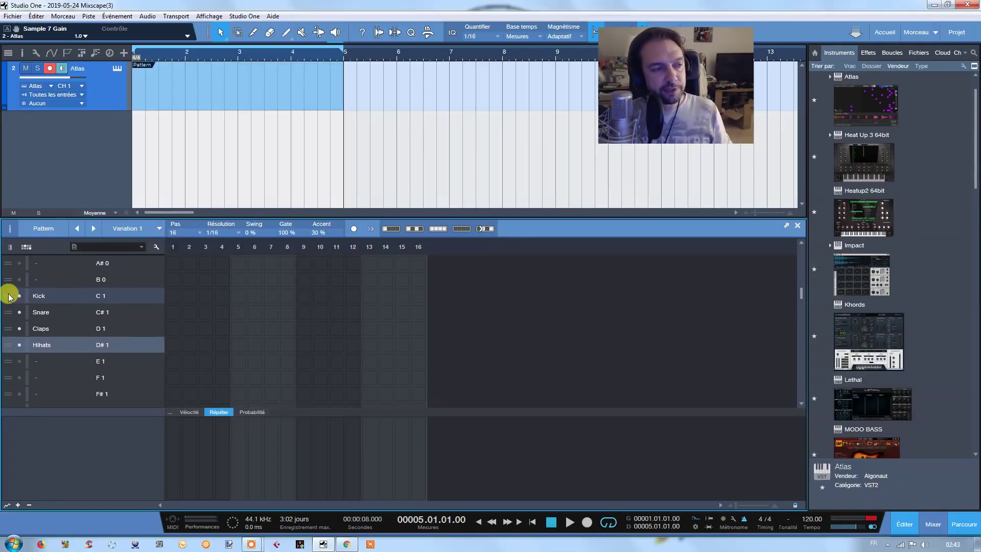
Reorder the named drum rows so they run Hihats, Claps, Snare, Kick from top to bottom
left_click_drag(13, 297, 12, 352)
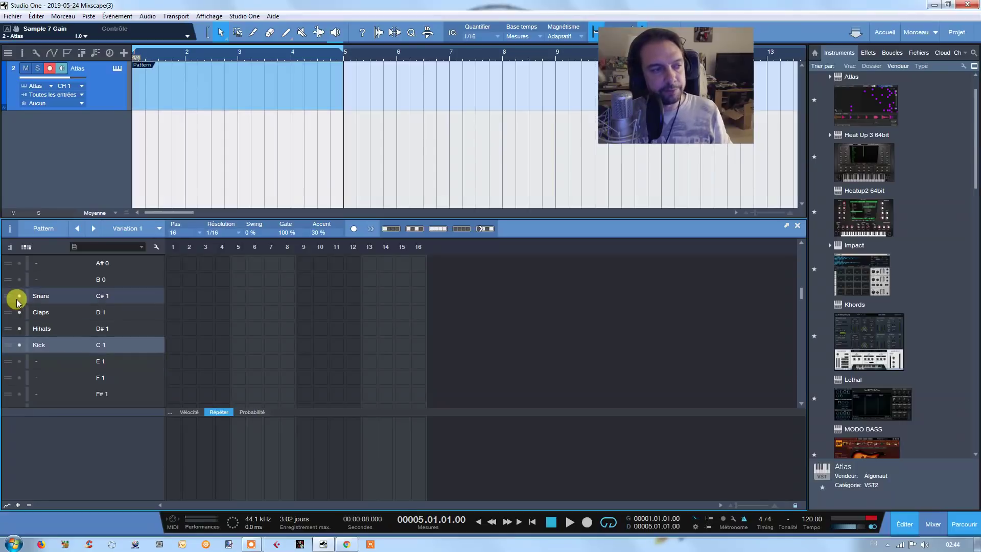
left_click_drag(17, 301, 44, 310)
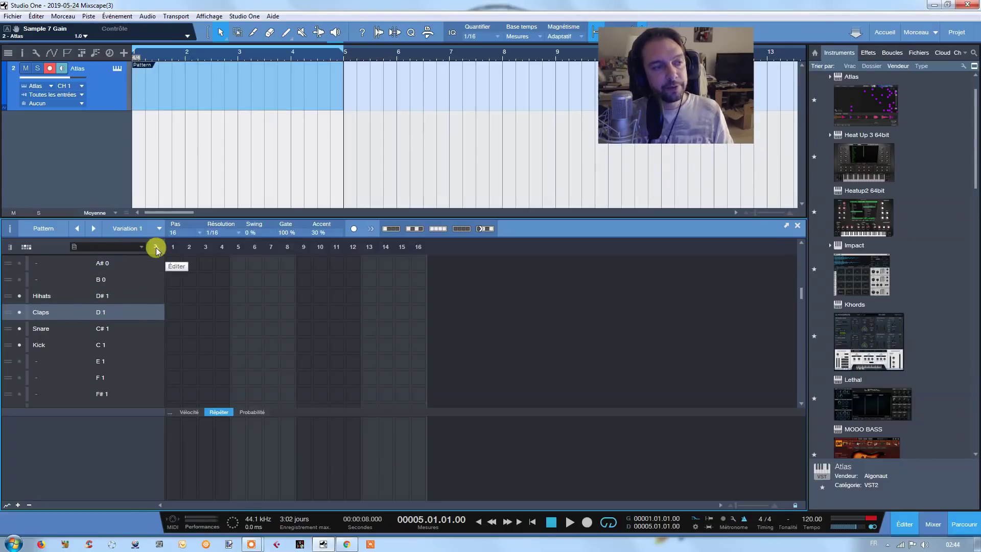
Switch the visibility of the Claps and Snare rows off and back on in the drum map
left_click(76, 248)
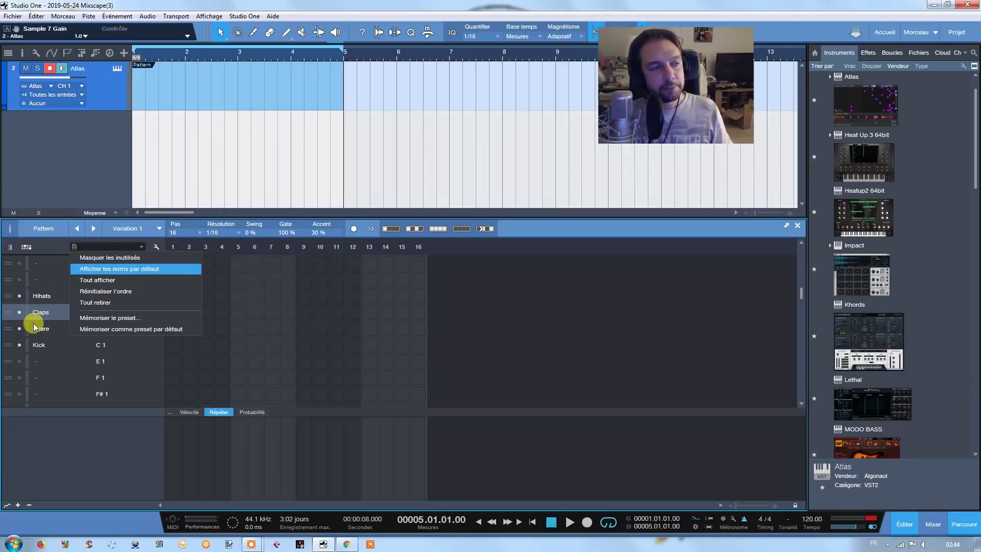
left_click(20, 314)
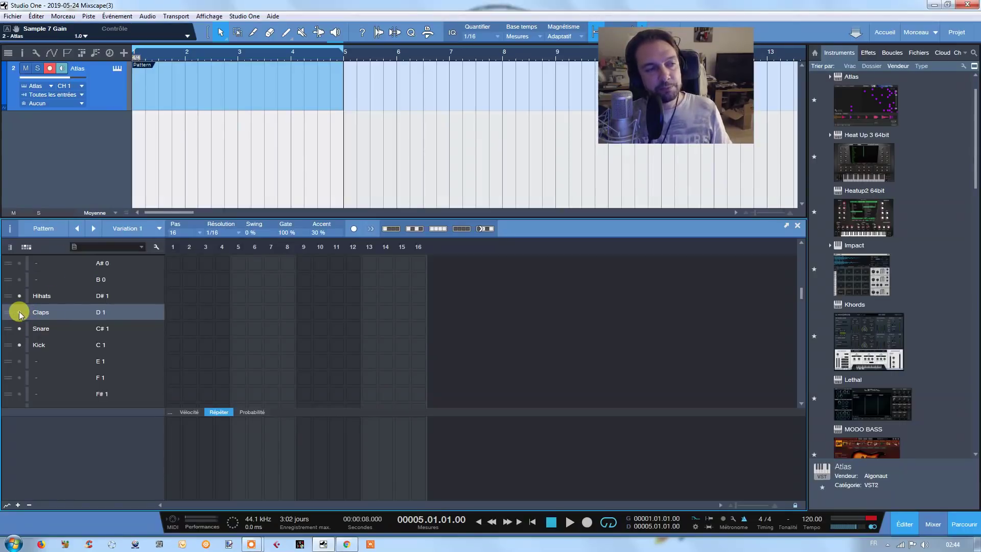
left_click(20, 328)
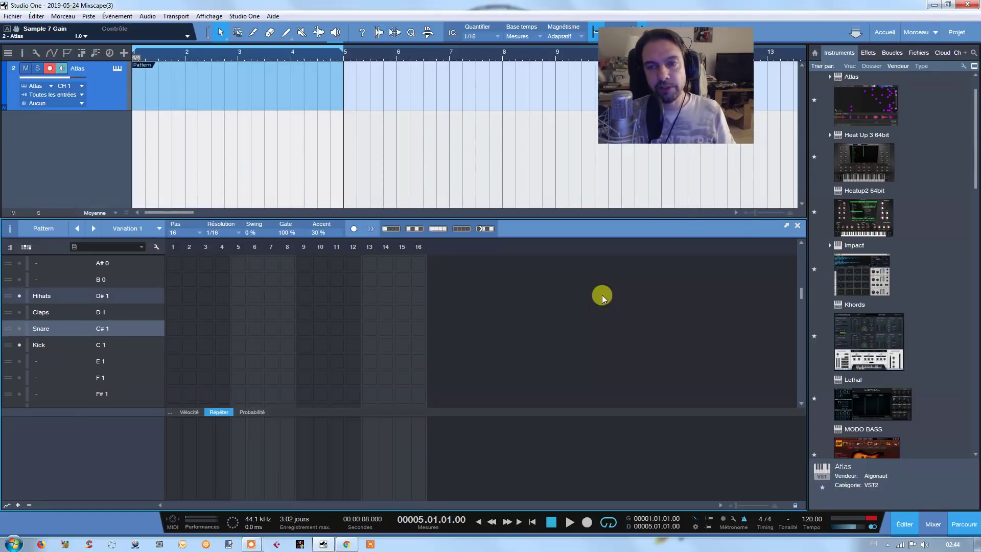
left_click(13, 315)
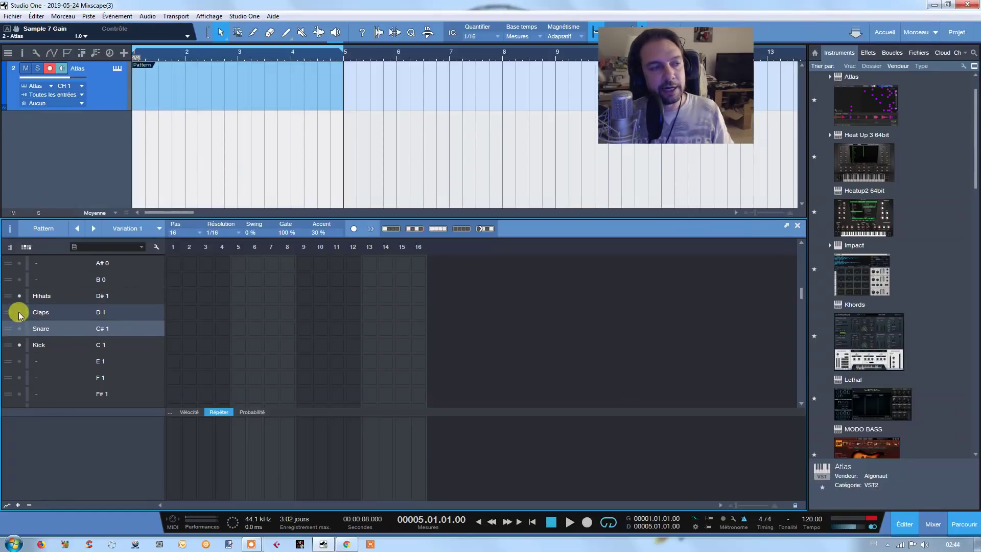
left_click(17, 329)
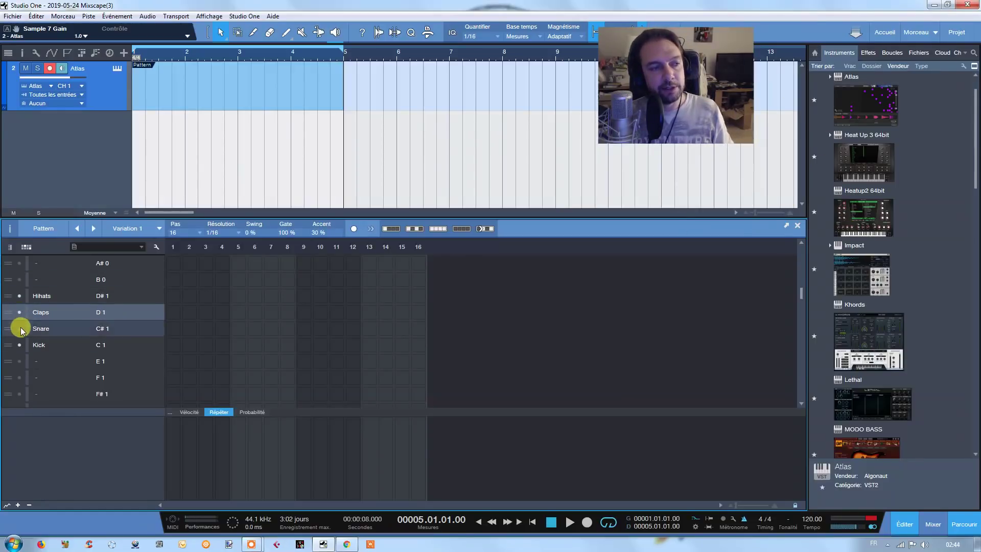
Finish editing the drum map and return to the pattern's drum row view
left_click(77, 247)
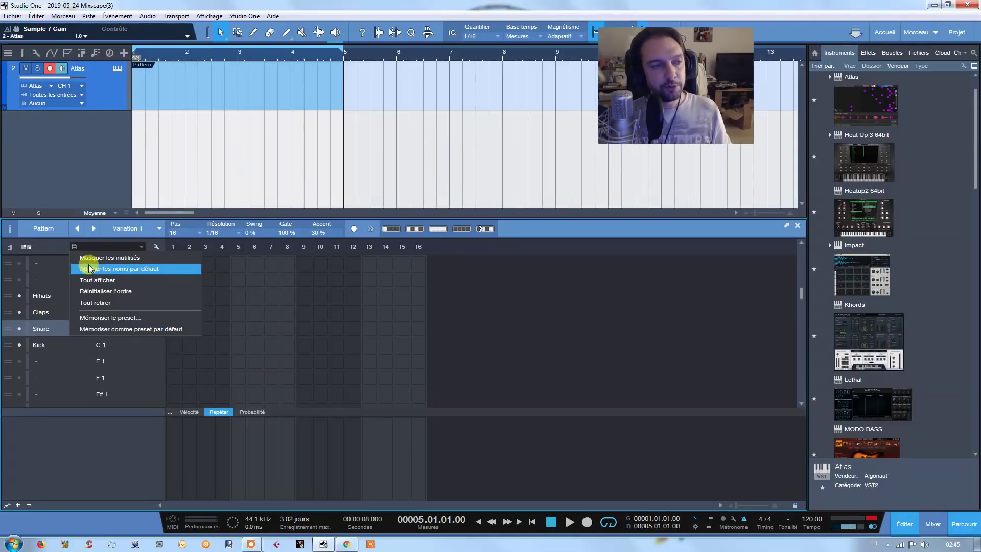
left_click(46, 239)
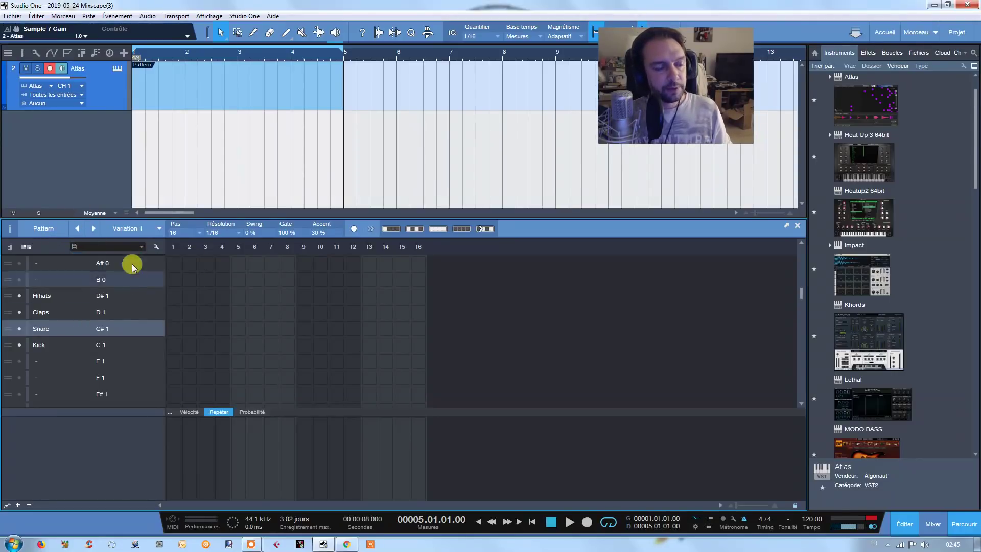
left_click(155, 249)
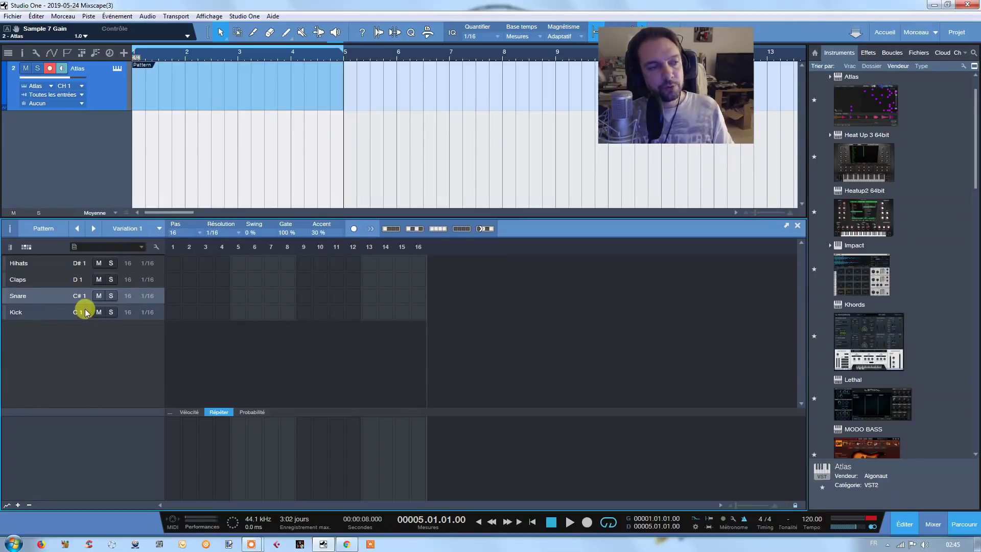
Show all drum rows in the pattern and look through the full list around the named rows
left_click(74, 247)
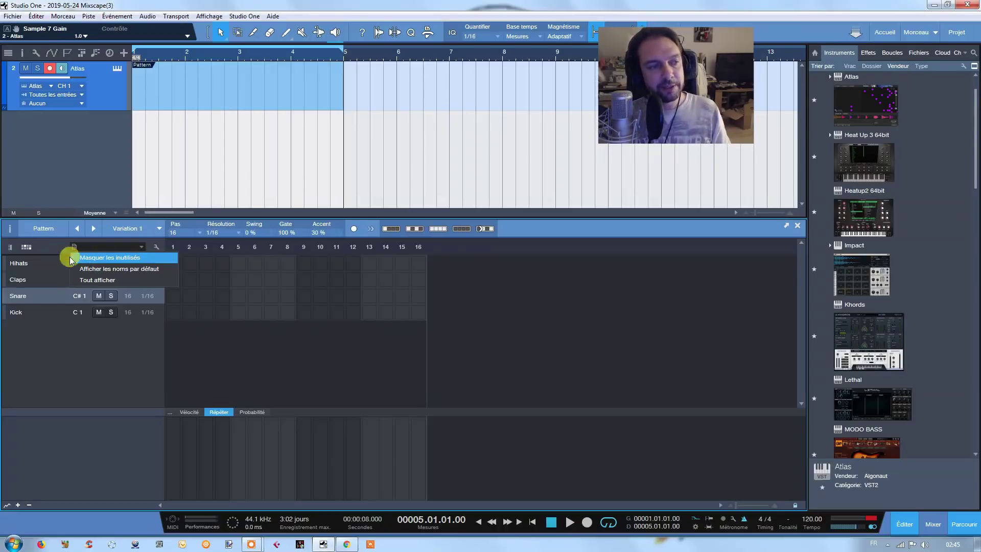
left_click(105, 269)
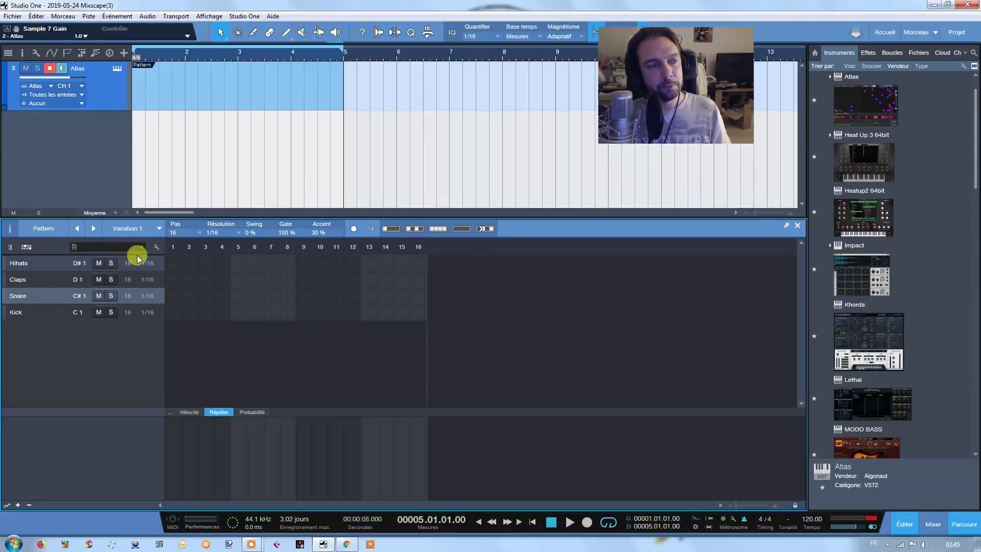
left_click(77, 246)
left_click(88, 281)
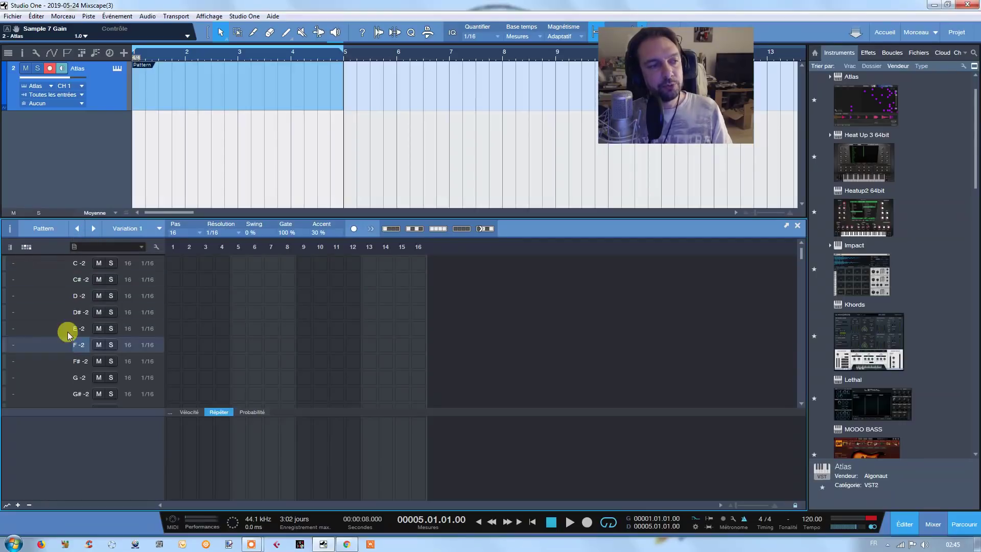
scroll(84, 302, "down", 7)
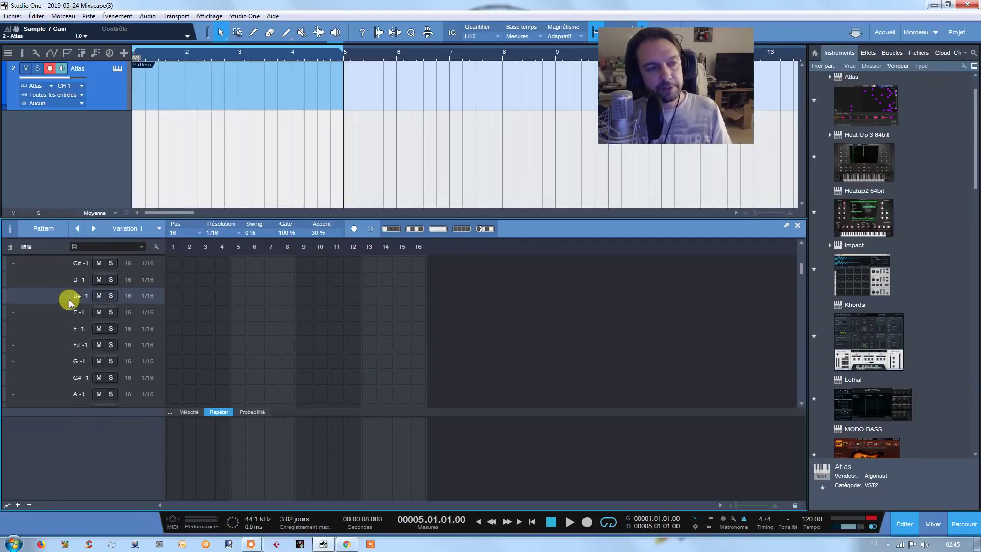
scroll(82, 326, "down", 4)
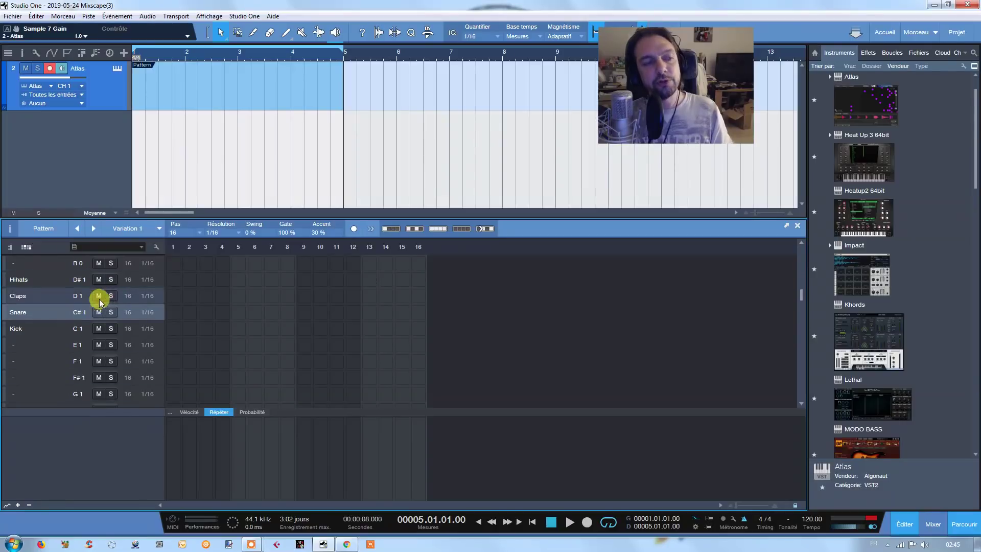
scroll(88, 313, "up", 1)
scroll(77, 284, "up", 5)
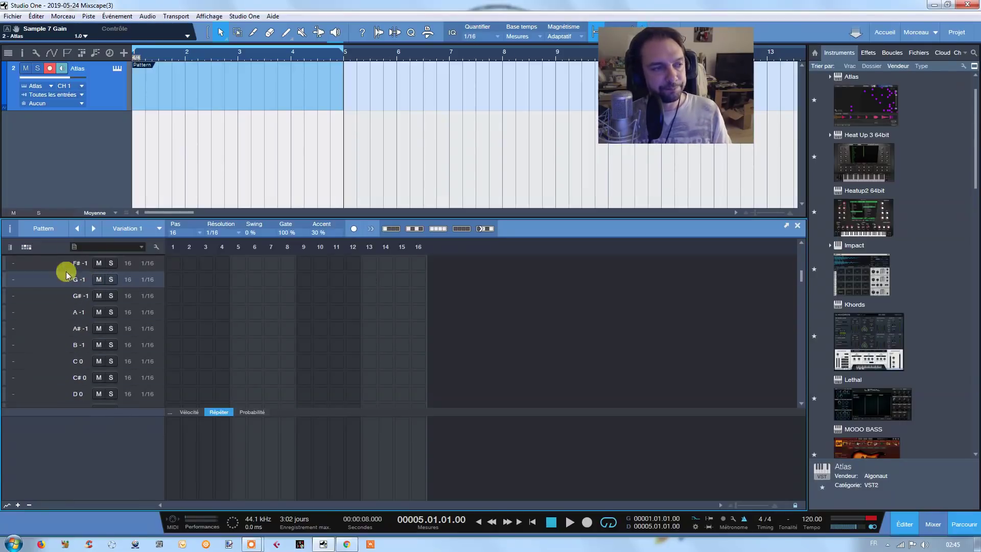
Hide the unused drum rows and load the Atlas drum map preset for the pattern
left_click(74, 247)
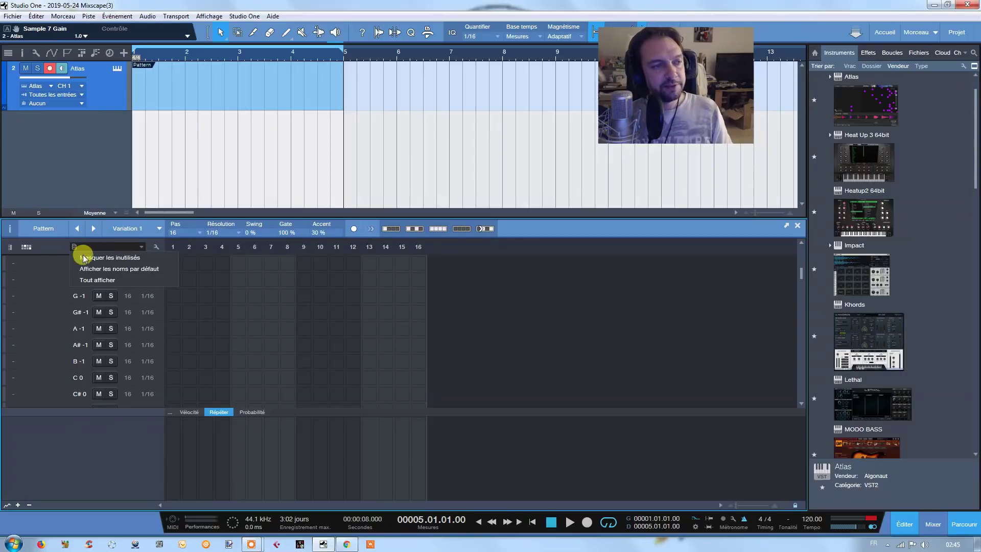
left_click(94, 261)
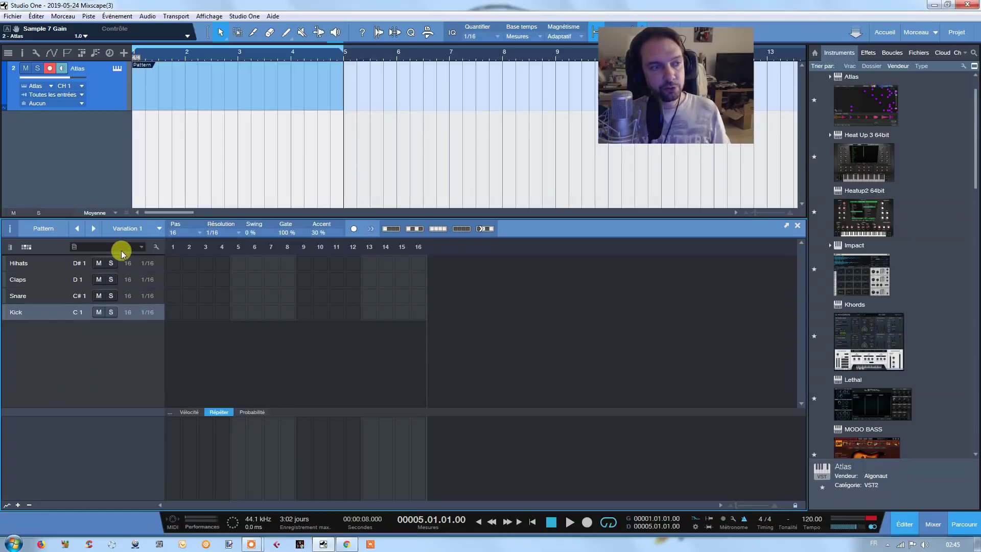
left_click(142, 248)
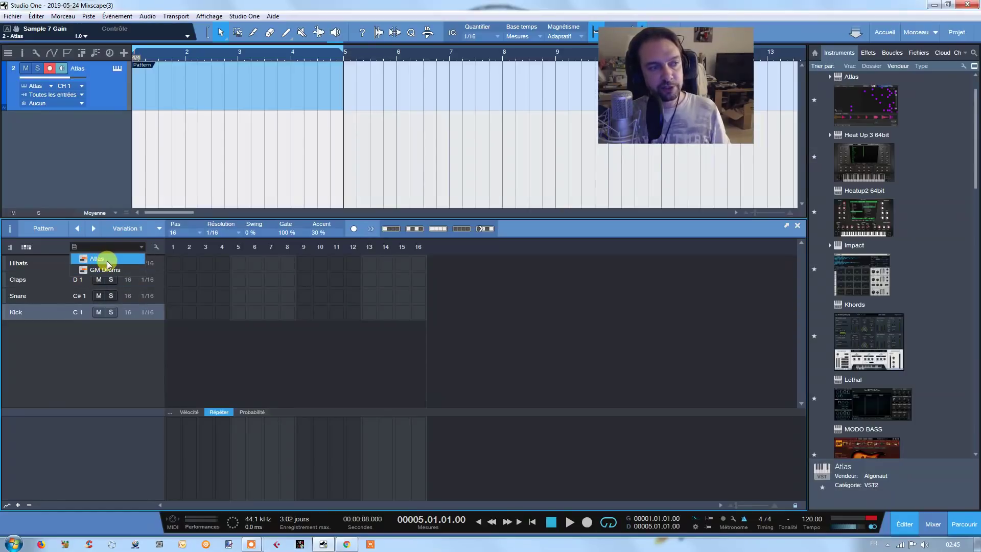
left_click(104, 260)
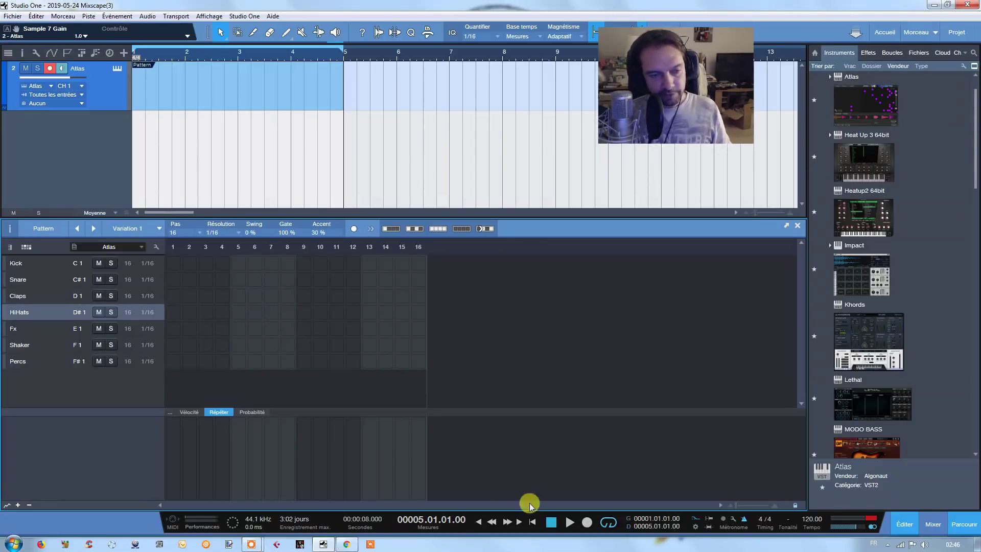
Play the pattern from the start while placing Kick hits on steps 1 and 11 and Snare hits on steps 5 and 13
left_click(480, 522)
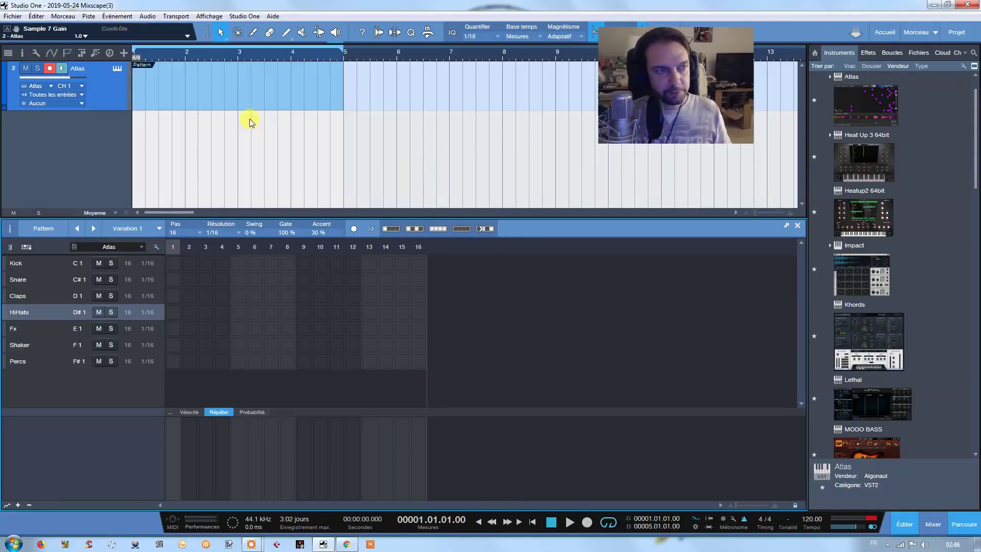
left_click(565, 524)
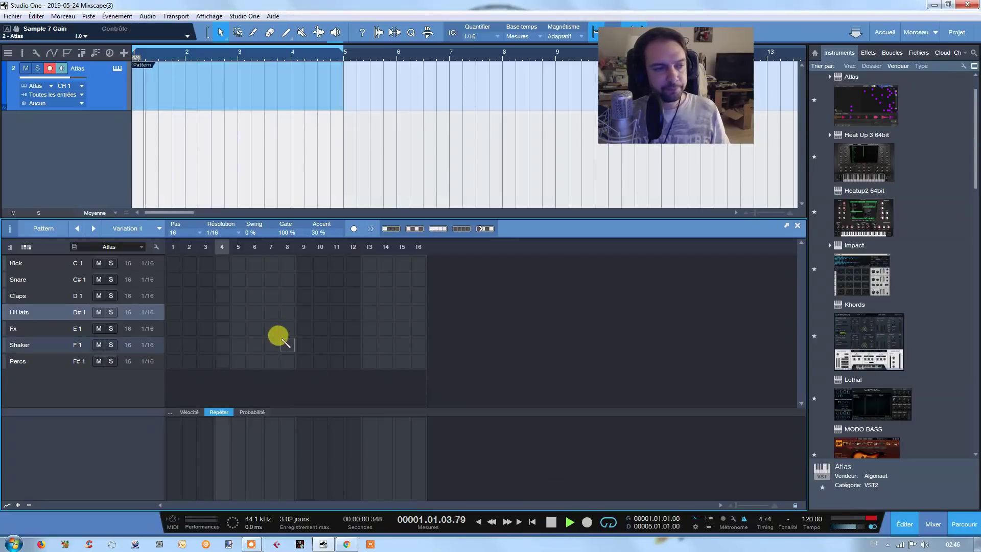
left_click(173, 263)
left_click(238, 279)
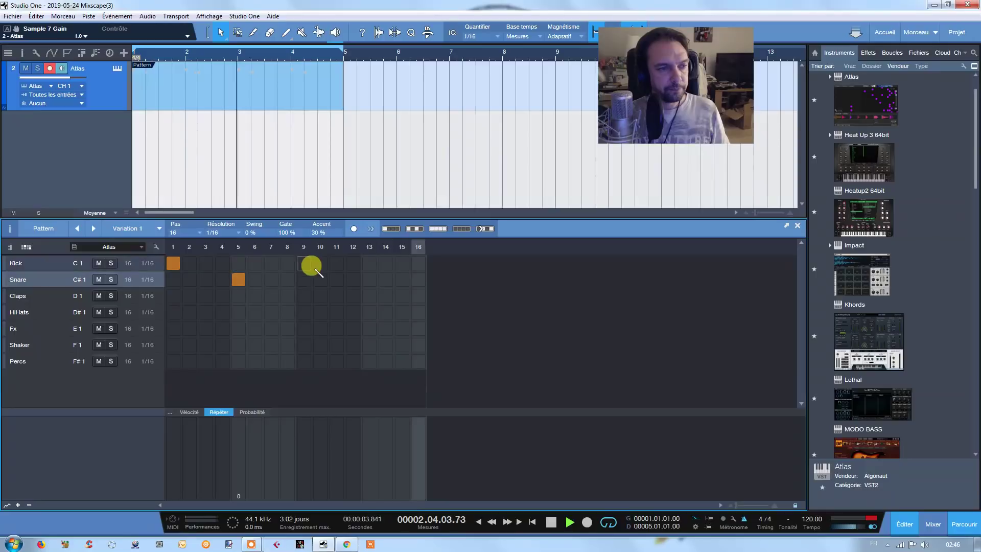
left_click(287, 263)
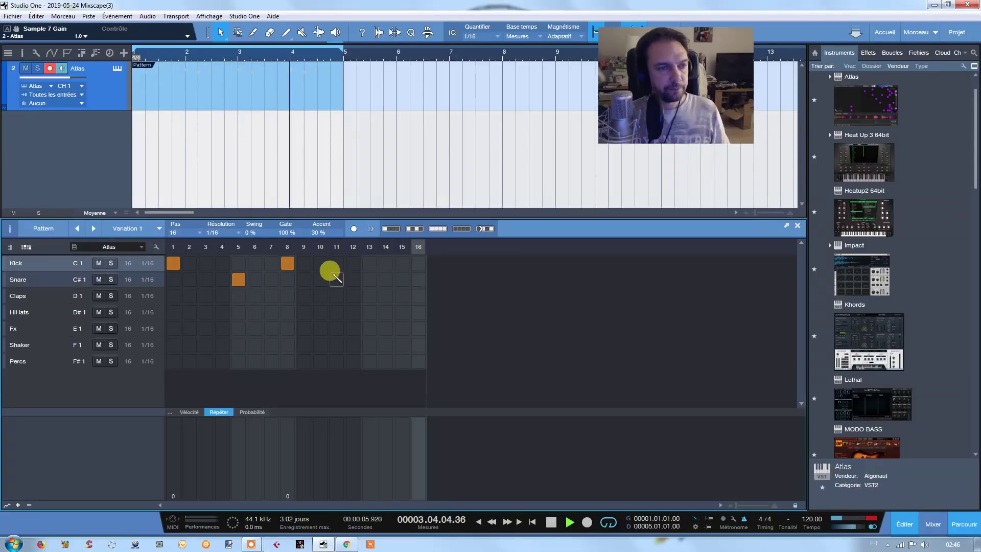
left_click(369, 279)
left_click(287, 262)
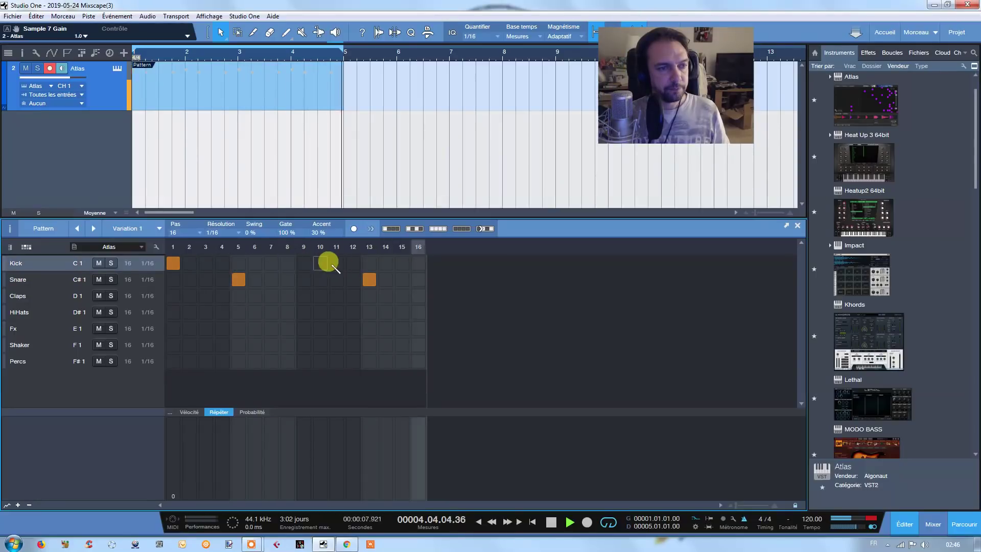
left_click(321, 263)
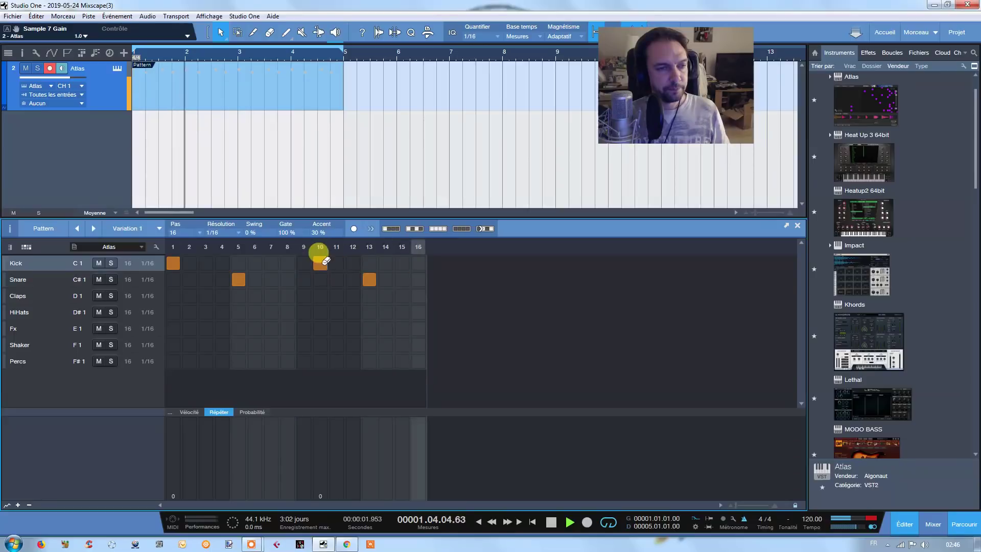
left_click_drag(320, 263, 336, 262)
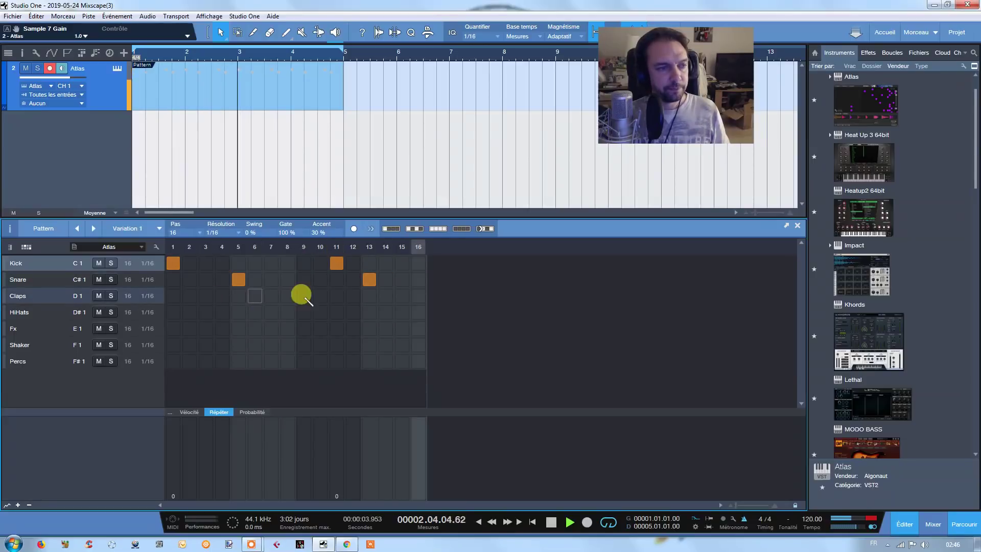
Add a Claps hit on step 14, HiHats on all 16 steps and an Fx hit on step 10
left_click(386, 296)
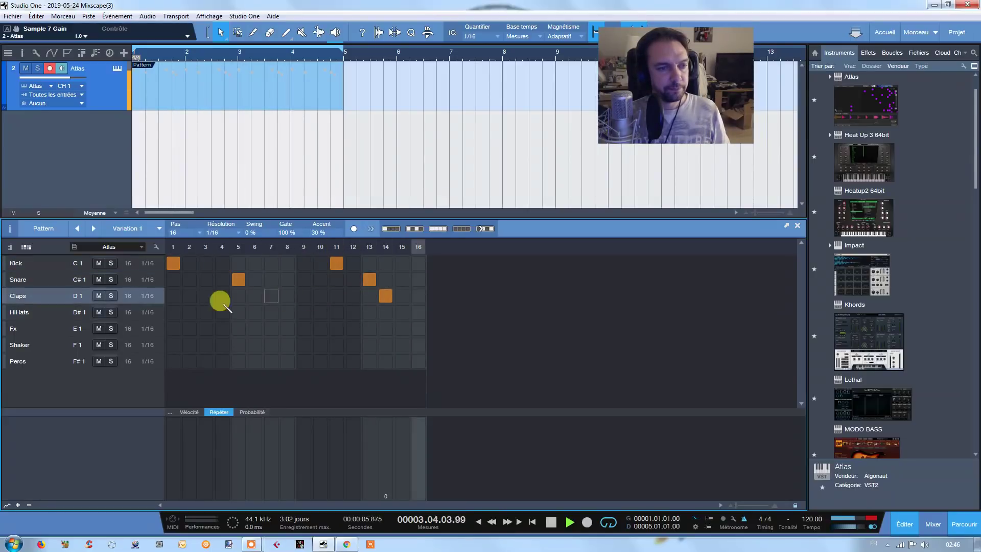
left_click_drag(173, 312, 419, 312)
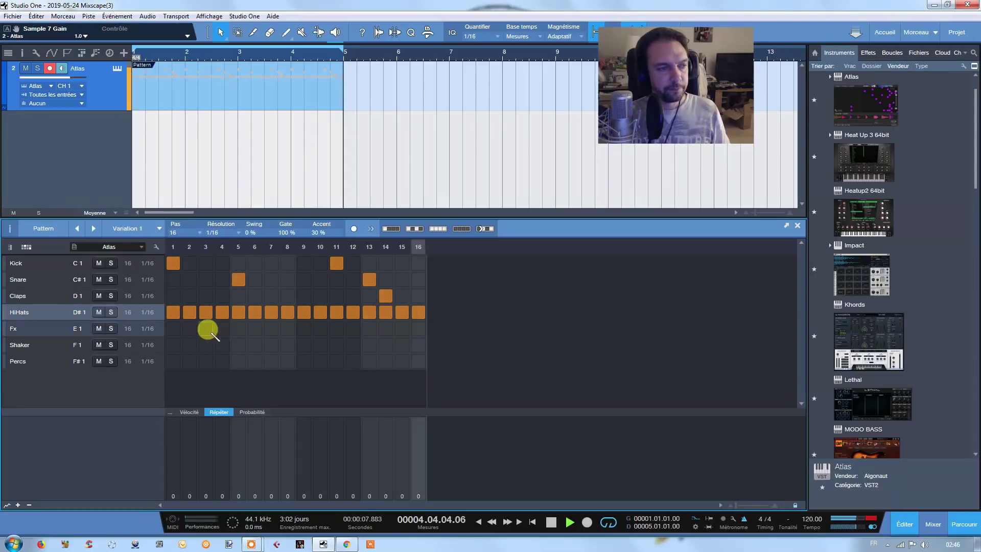
left_click(320, 328)
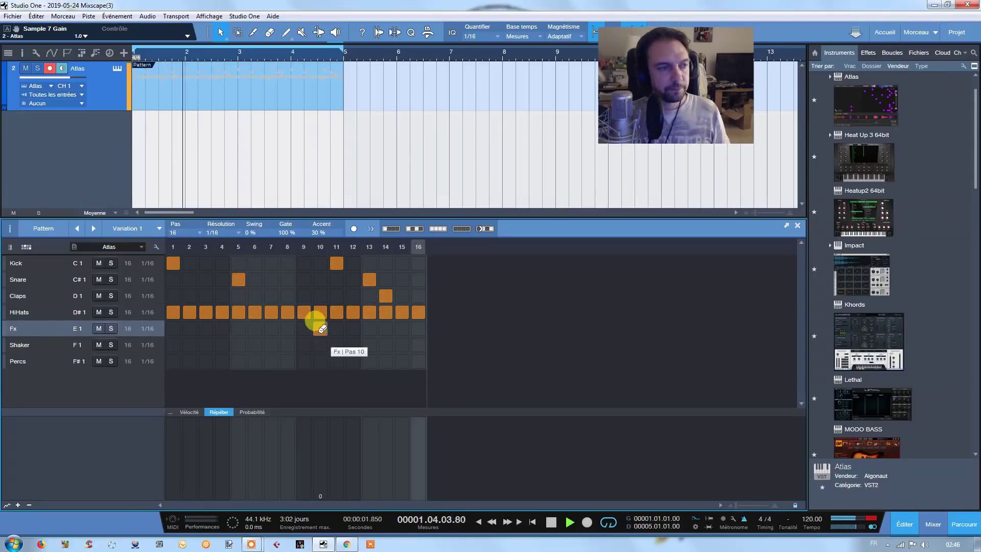
Place Shaker hits on steps 7 and 8 and a Percs hit on step 16, and stop playback
left_click(369, 345)
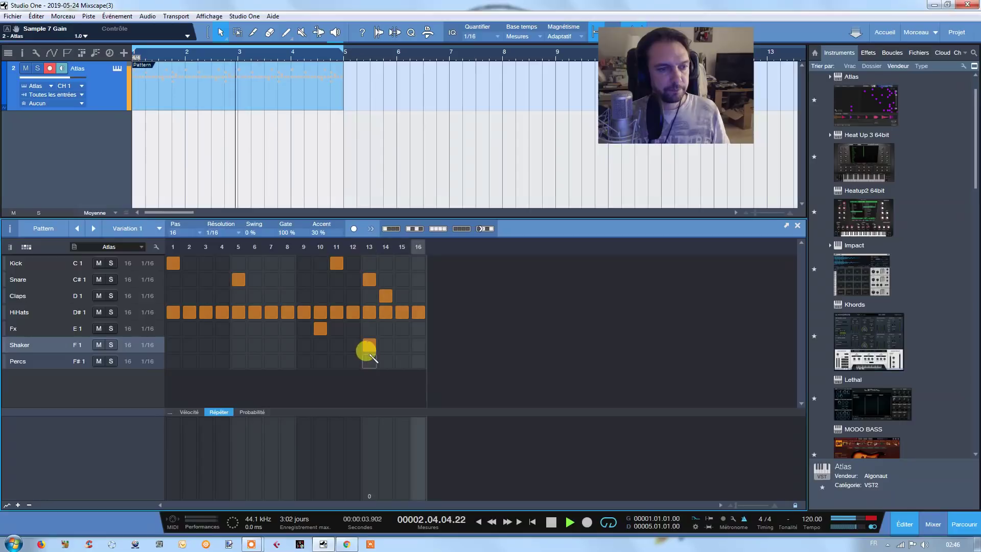
left_click(369, 345)
left_click(353, 345)
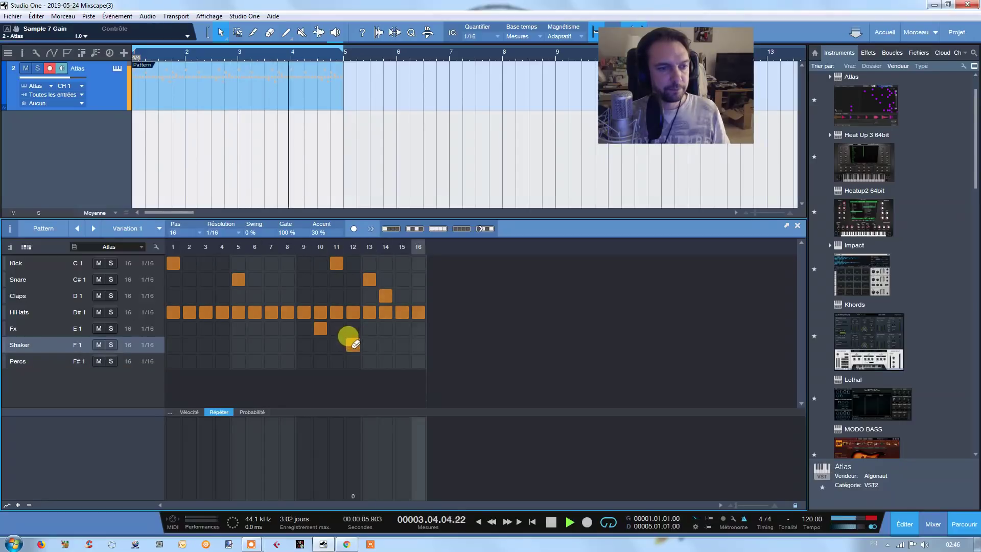
left_click(353, 345)
left_click(272, 345)
left_click(288, 345)
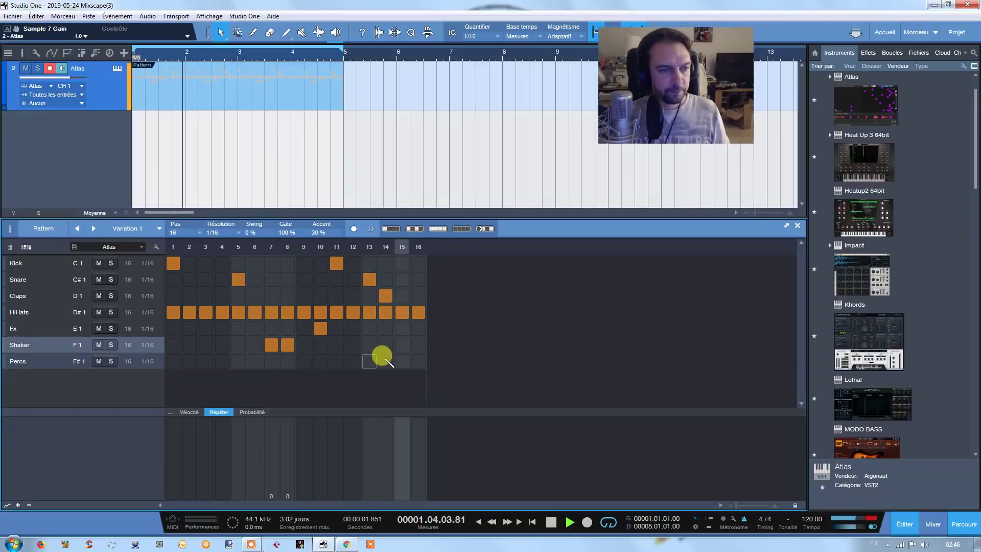
left_click(418, 361)
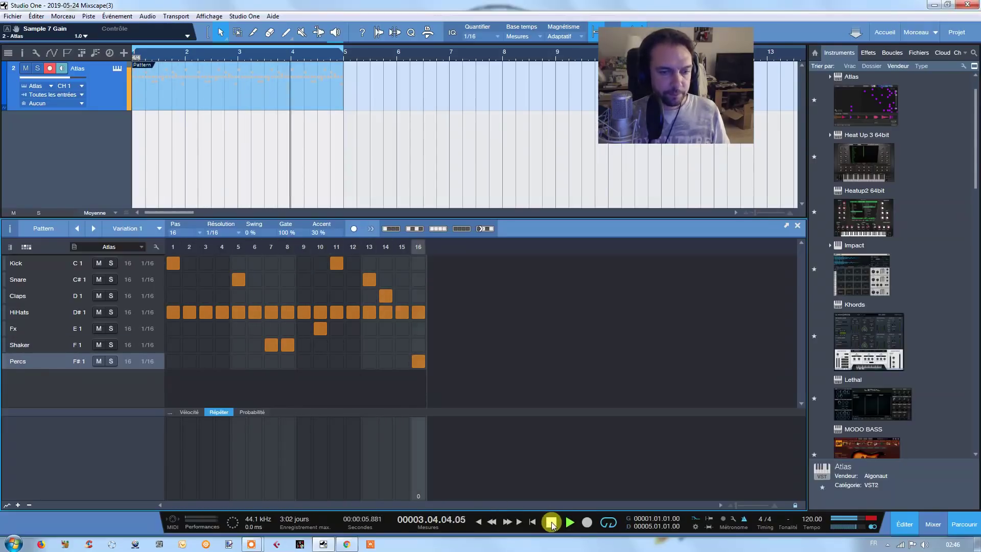
left_click(552, 522)
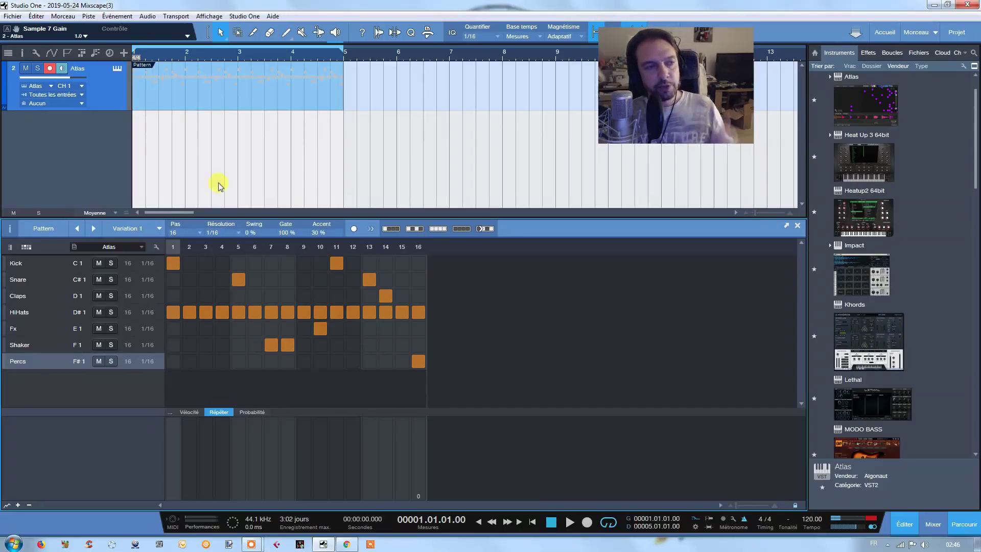
Open the Atlas instrument window from its track
left_click(128, 76)
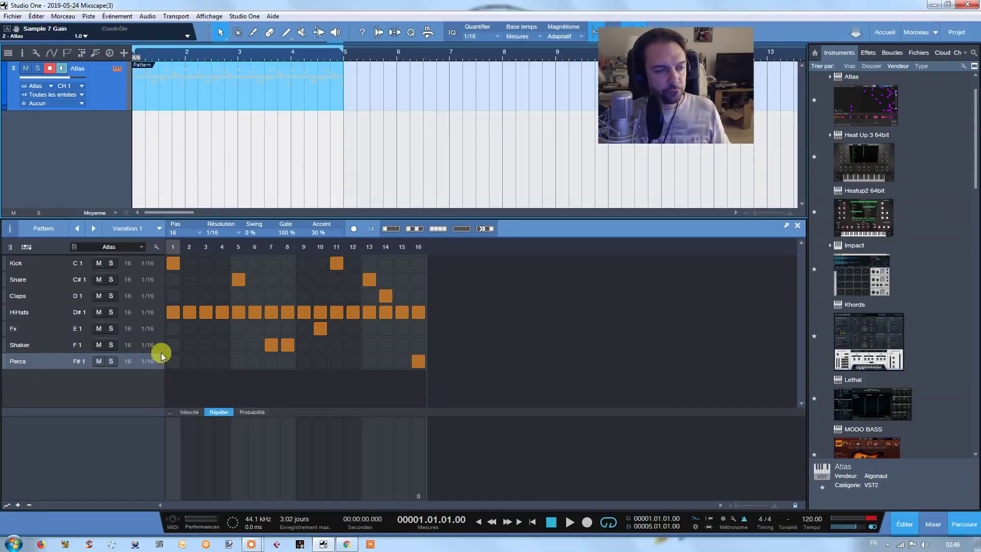
key("F11")
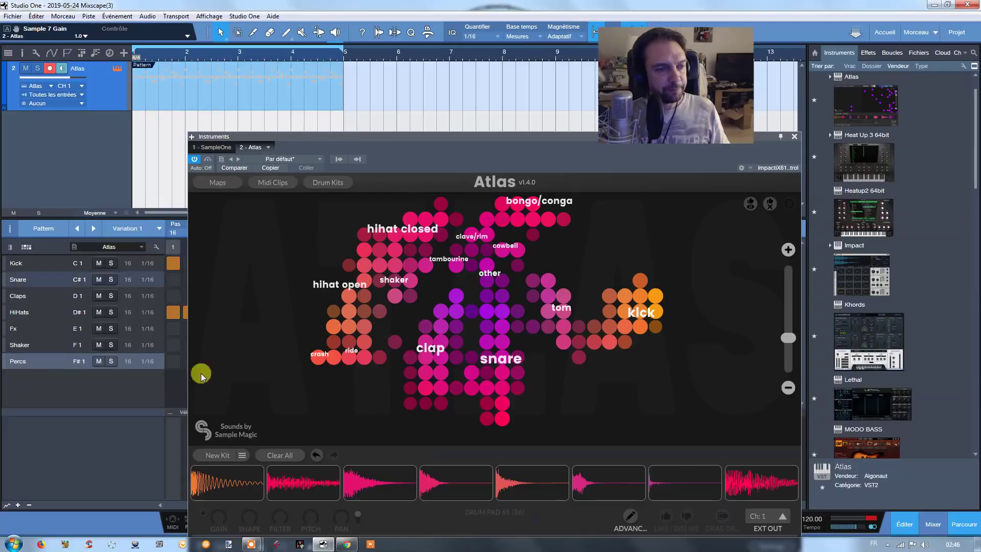
Generate a new kit in Atlas, audition it briefly with the pattern, and close the instrument window
left_click(214, 455)
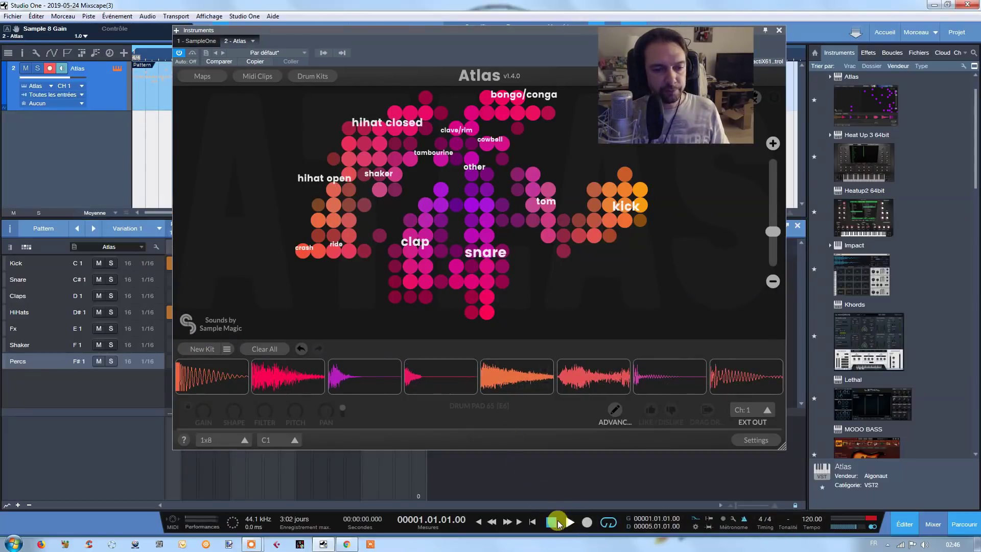
left_click(558, 524)
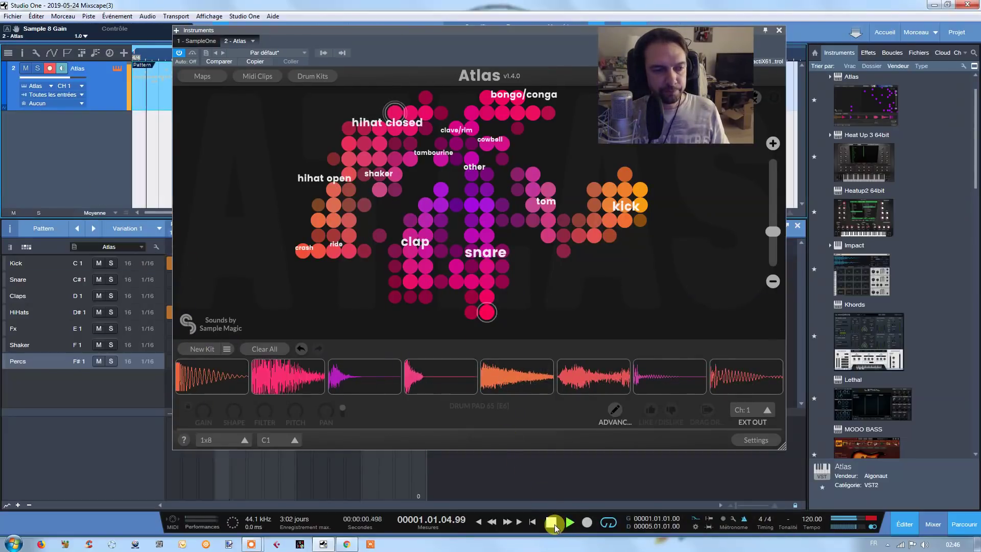
left_click(554, 524)
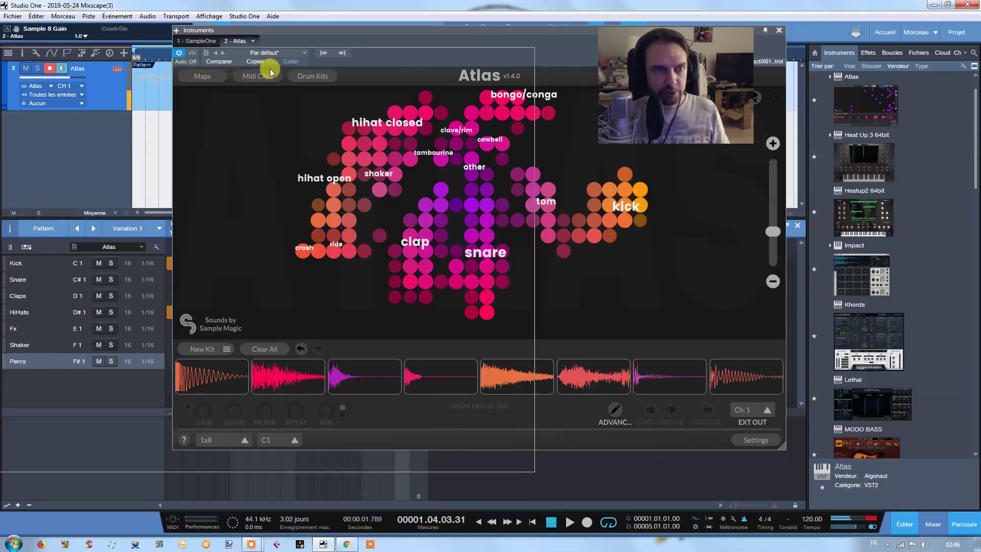
key("F11")
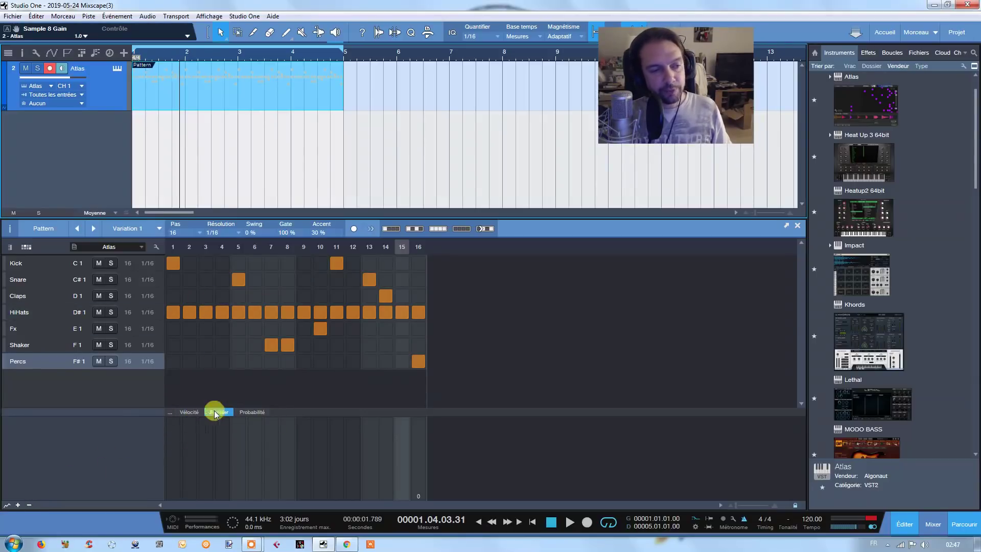
Examine the velocity, repeat and probability lanes of the Percs row
left_click(199, 413)
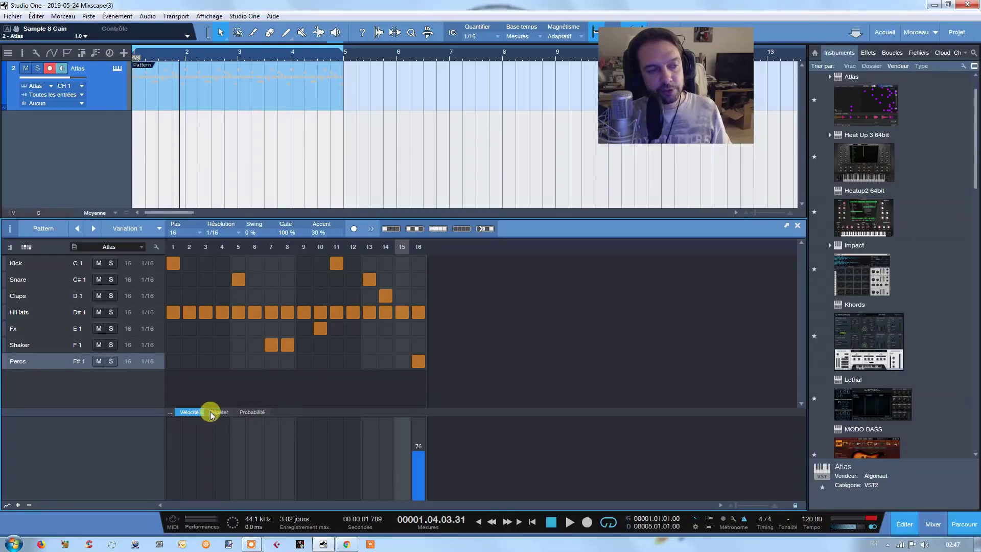
left_click(220, 413)
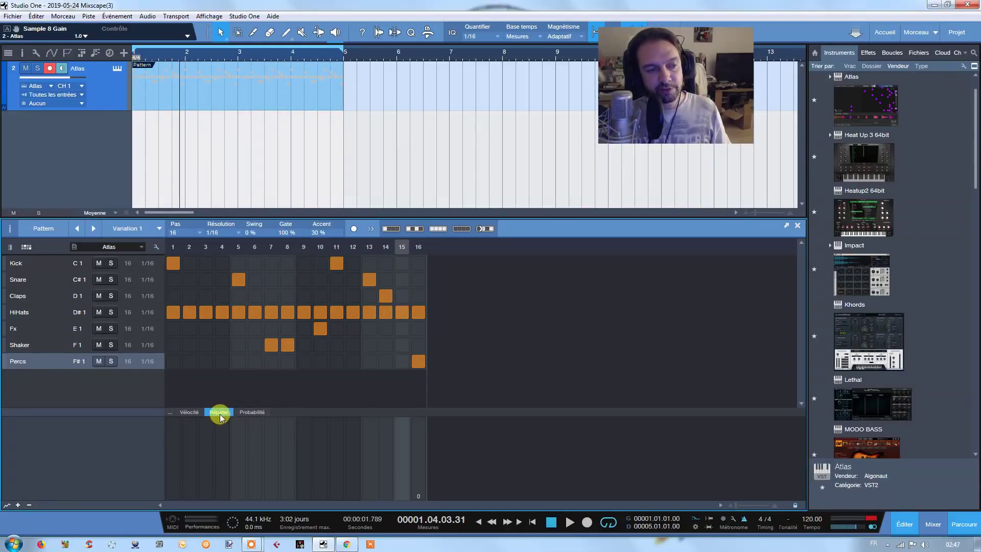
left_click(252, 412)
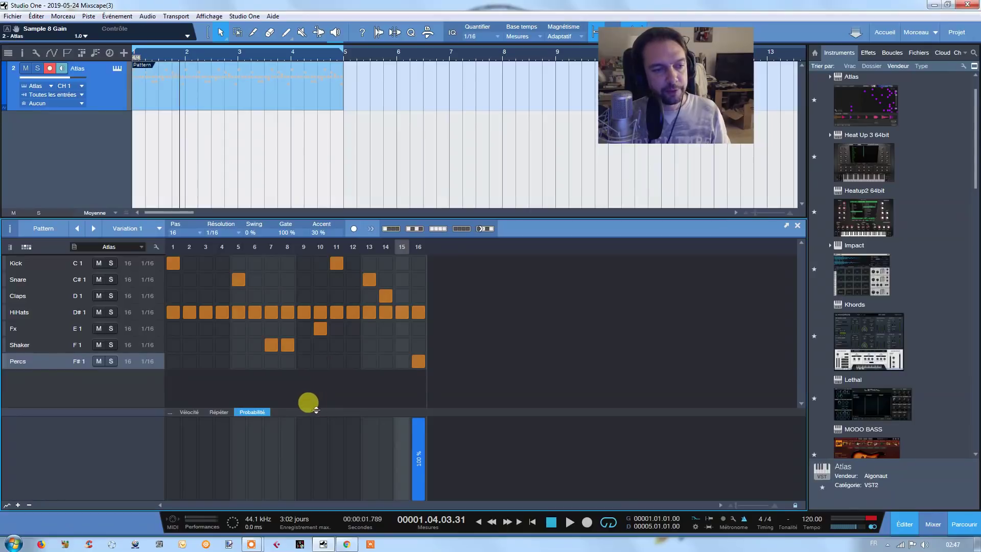
Reduce the lane area's height, expand the pattern editor over the whole arrangement and enlarge the step grid
mouse_move(317, 409)
left_mouse_down()
mouse_move(314, 453)
mouse_move(318, 410)
mouse_move(316, 426)
left_mouse_up()
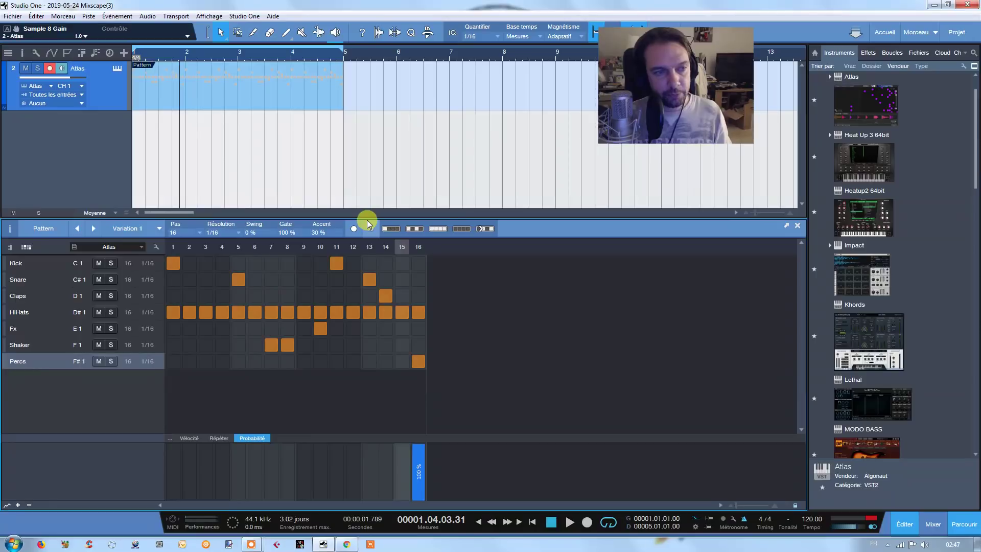
left_click_drag(358, 214, 351, 135)
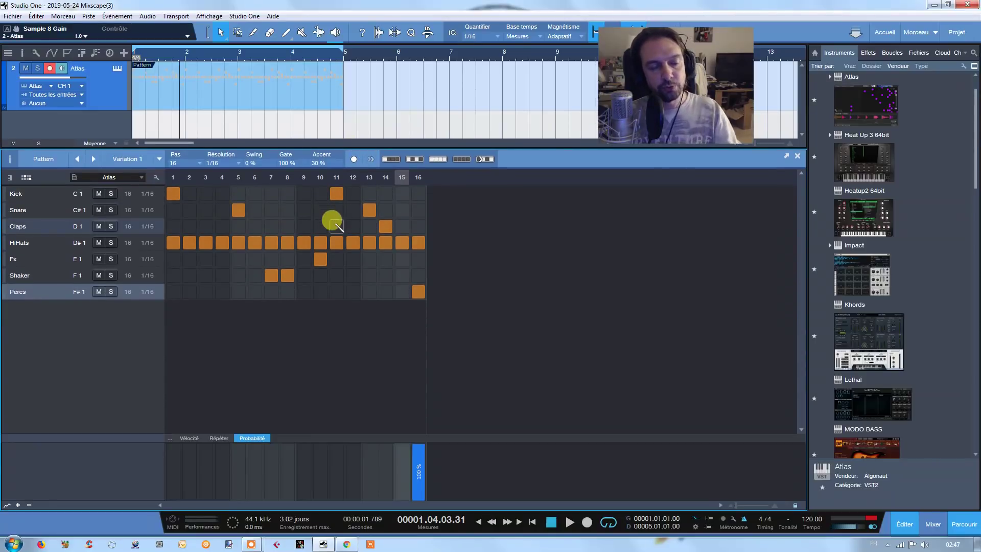
scroll(311, 266, "up", 3)
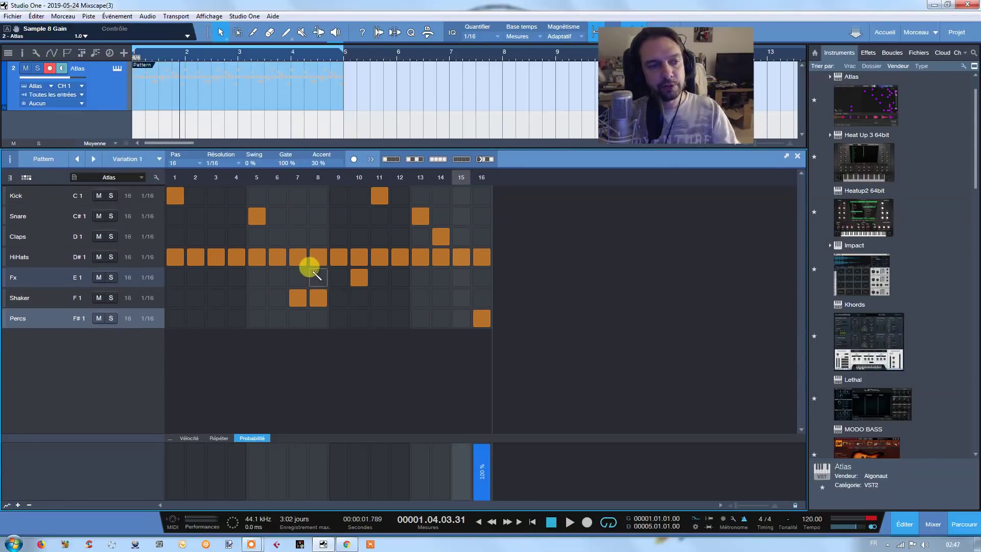
scroll(317, 274, "up", 3)
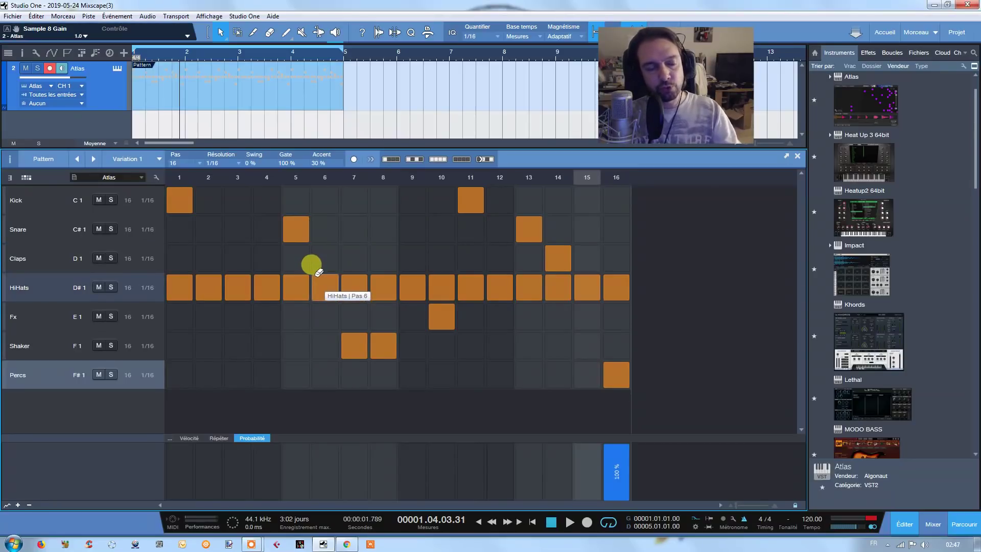
scroll(349, 266, "up", 2)
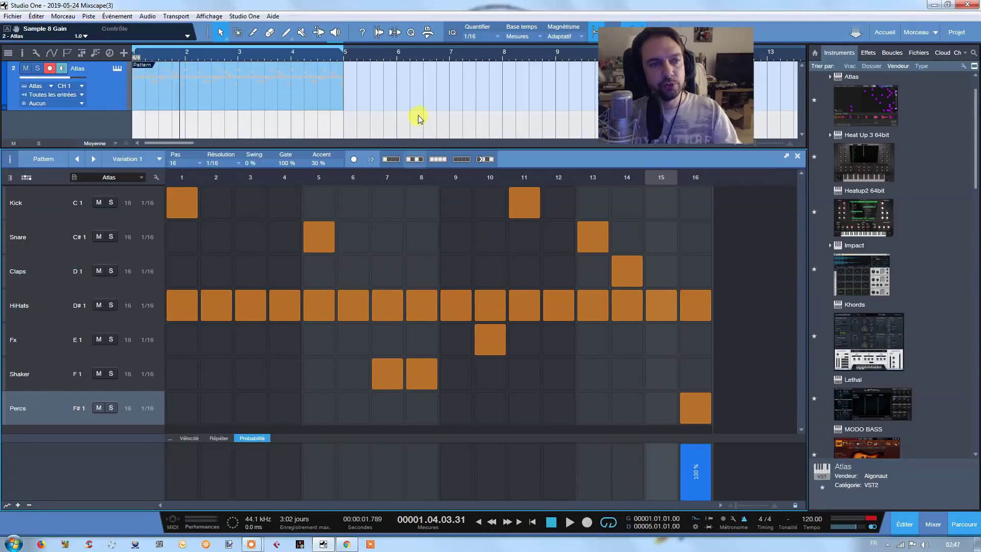
left_click_drag(409, 139, 415, 41)
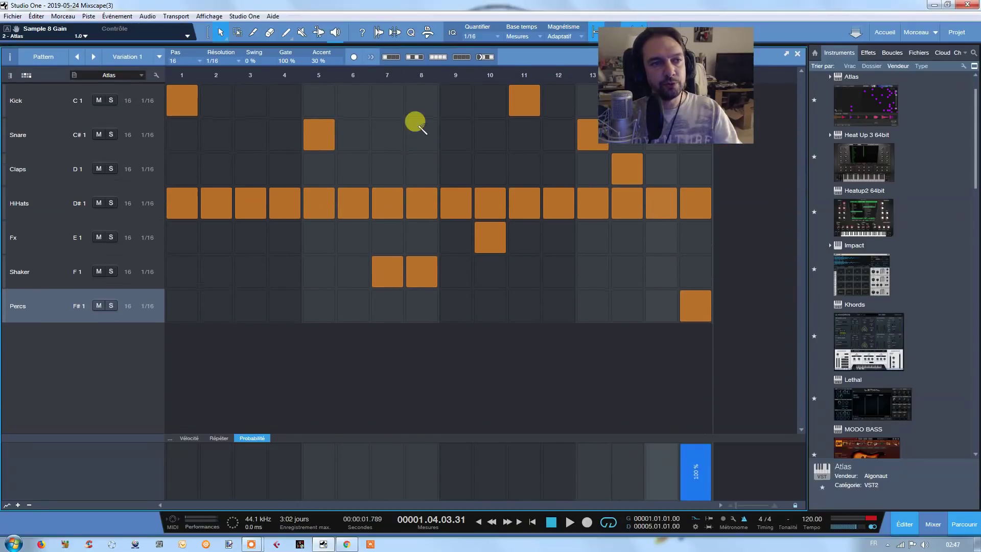
Shrink the pattern editor to about half the window height and resize the step grid so all seven rows and 16 steps fit
scroll(413, 134, "down", 5)
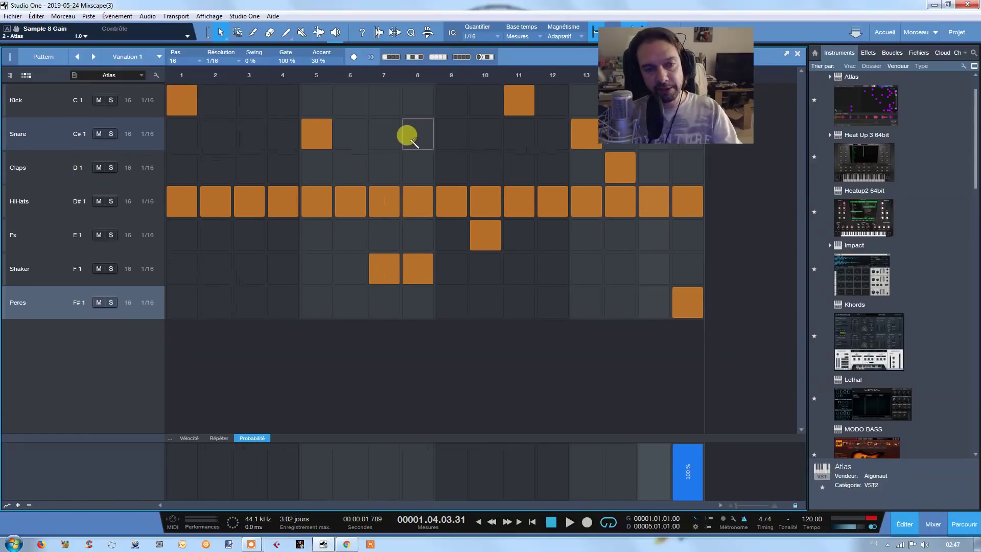
scroll(406, 142, "down", 5)
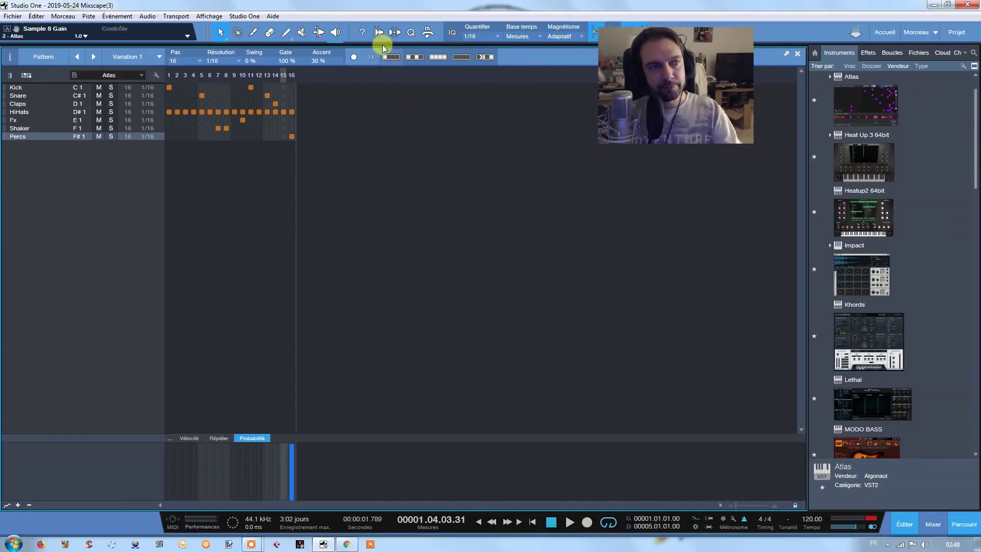
left_click_drag(375, 47, 373, 262)
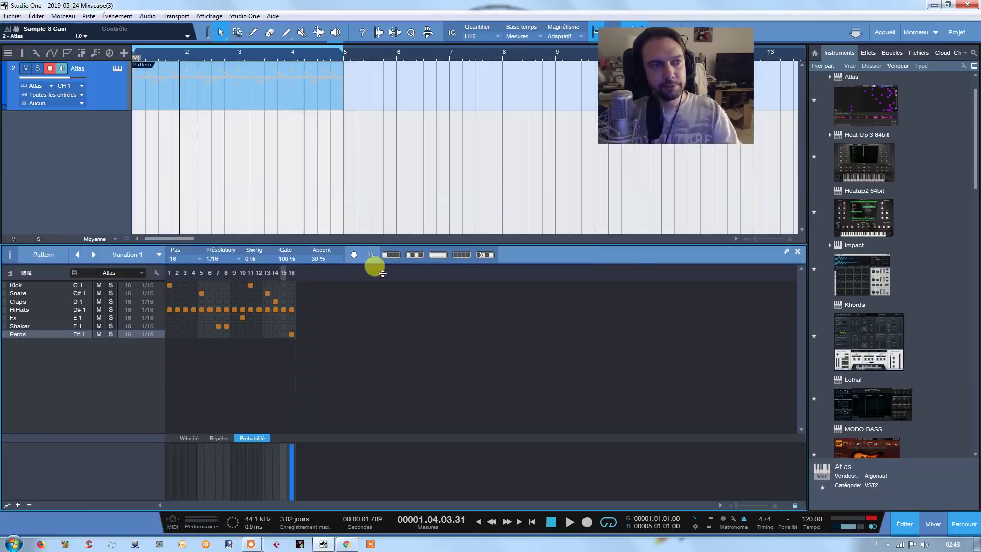
scroll(318, 318, "up", 4)
scroll(318, 318, "up", 2)
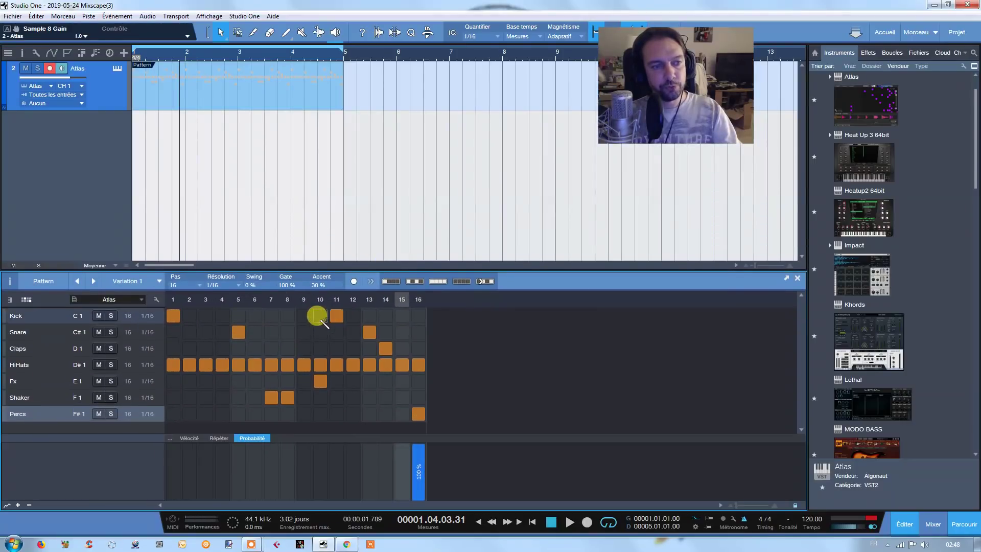
left_click_drag(363, 271, 362, 238)
scroll(351, 286, "up", 1)
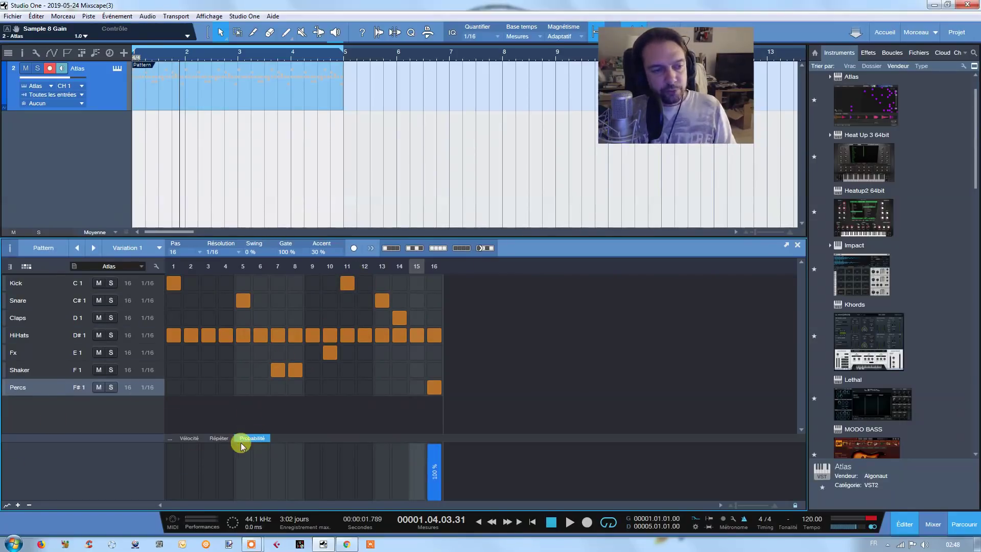
Hide and reshow the lane area below the step grid, and display the repeat lane
left_click(8, 506)
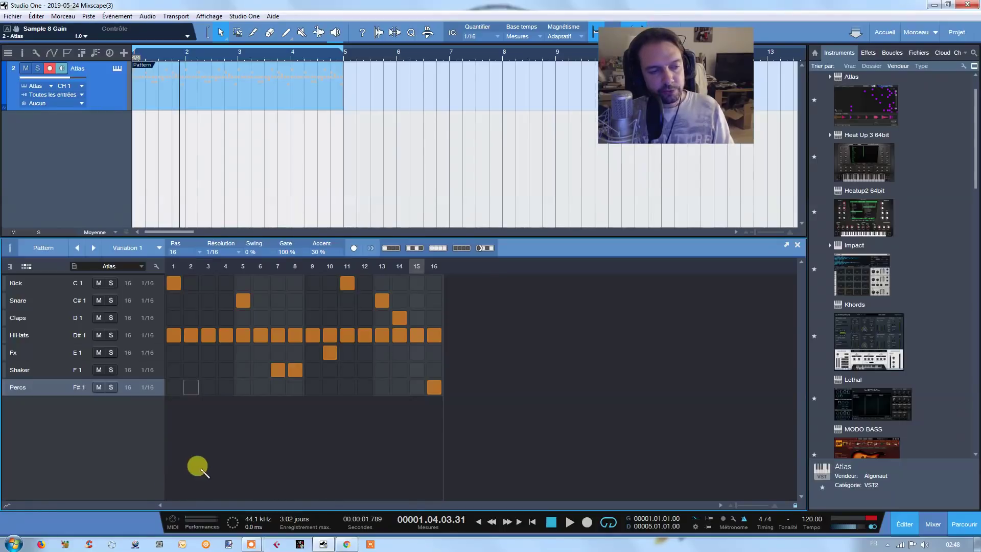
left_click(8, 505)
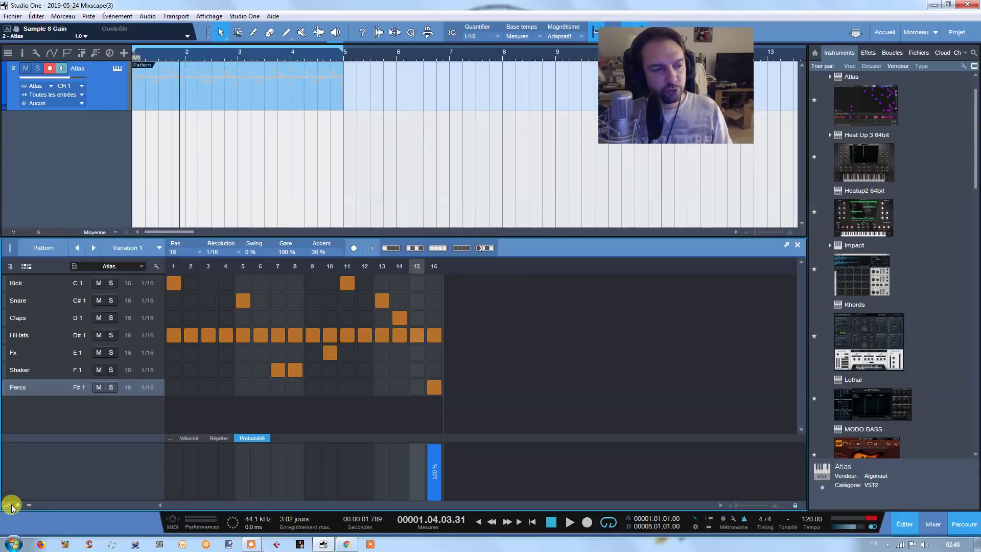
left_click(218, 438)
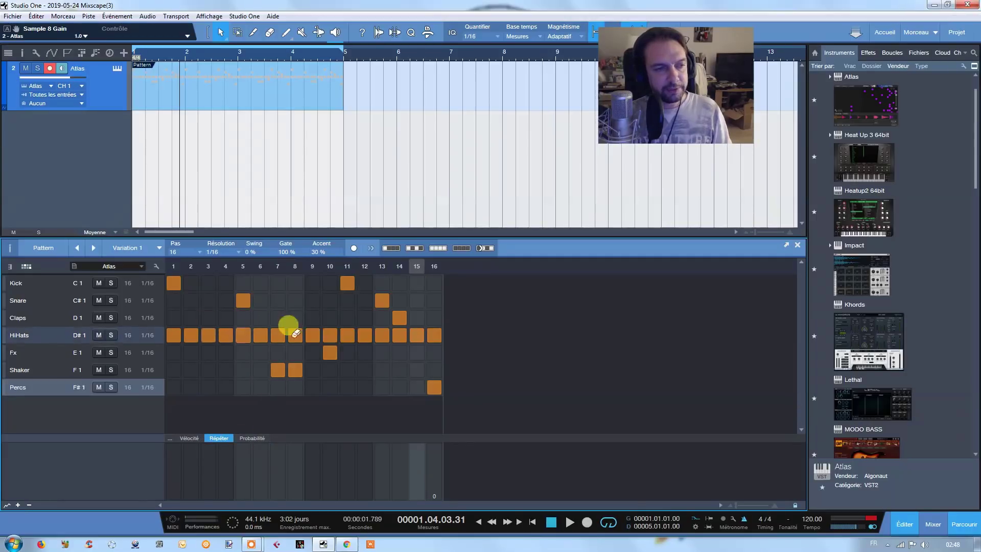
While the pattern plays, set HiHats repeats to 2 on steps 10 and 11, 3 on step 12 and 5 on step 16
left_click(549, 523)
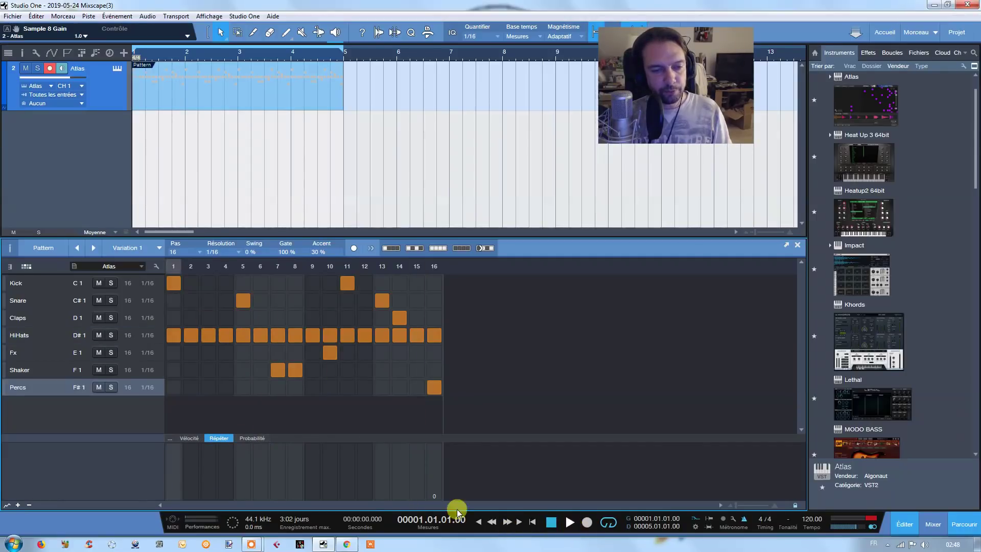
left_click(570, 522)
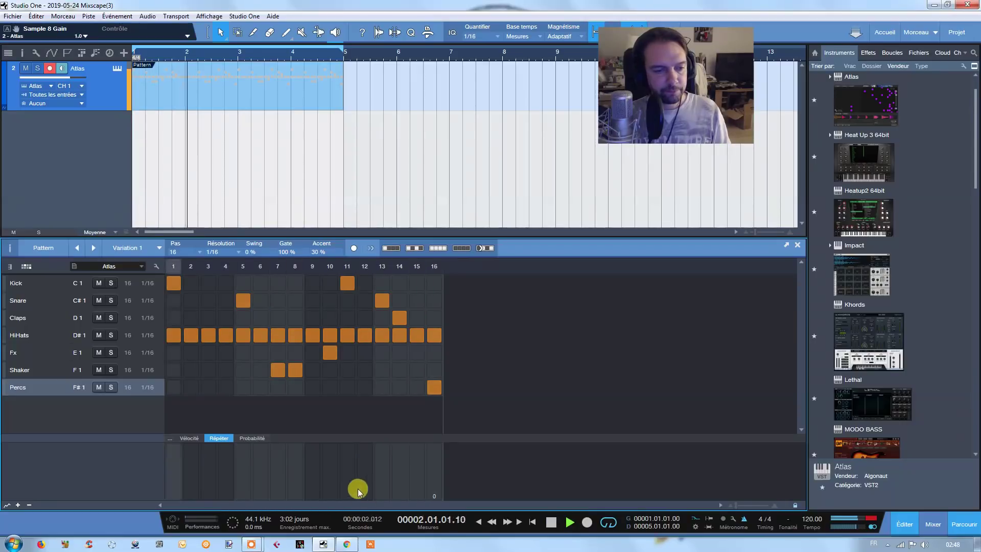
left_click(70, 335)
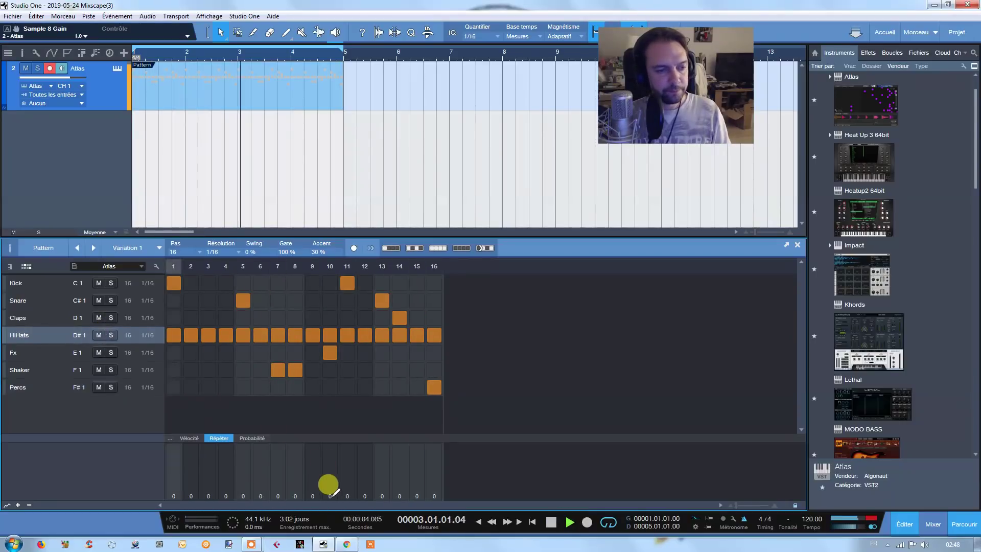
left_click_drag(329, 486, 367, 471)
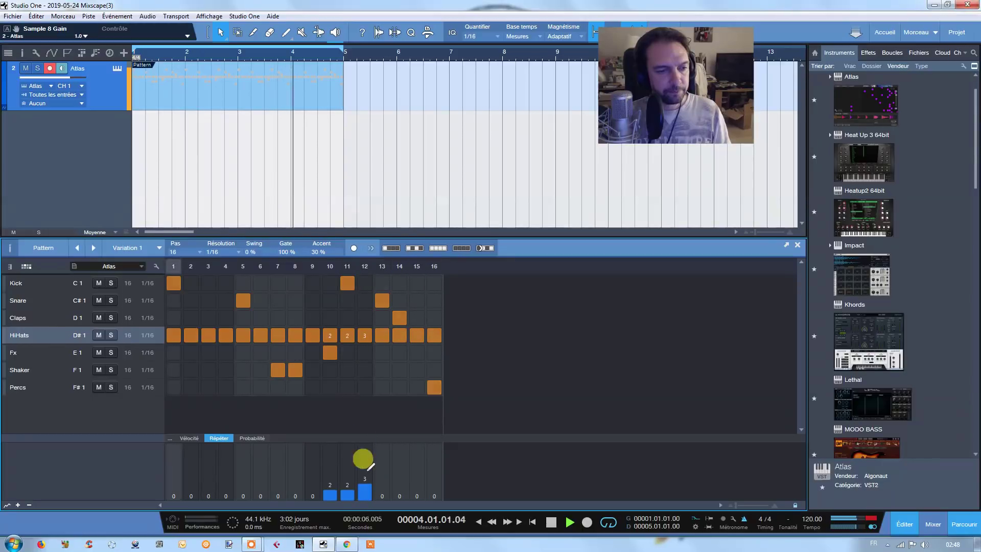
left_click_drag(431, 482, 432, 462)
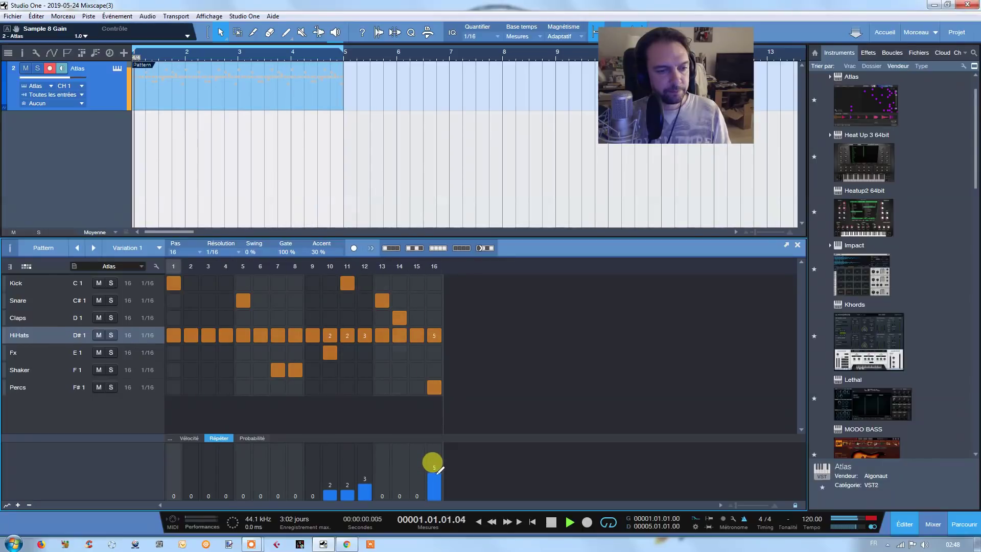
left_click(556, 524)
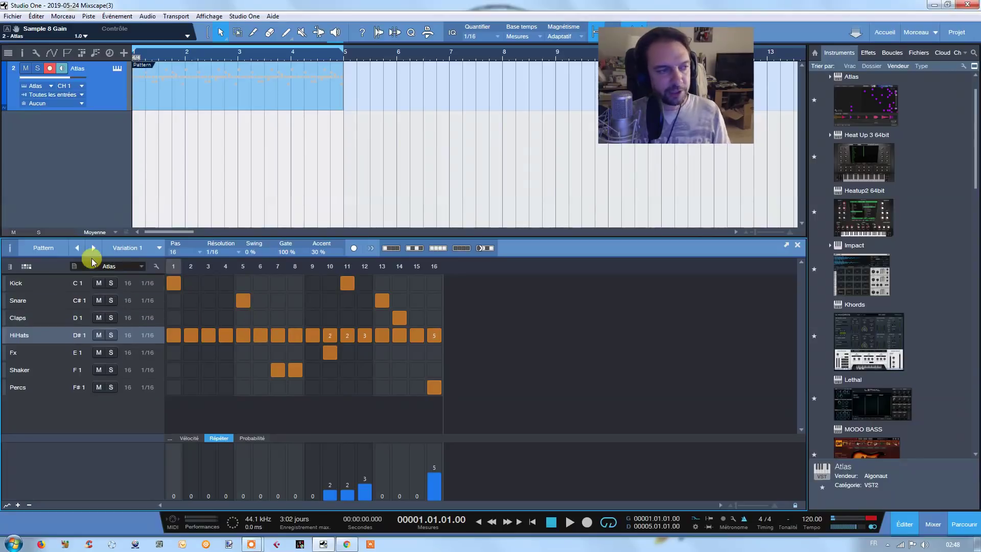
Add a Kick hit on step 8 and audition the pattern from the start
left_click(295, 283)
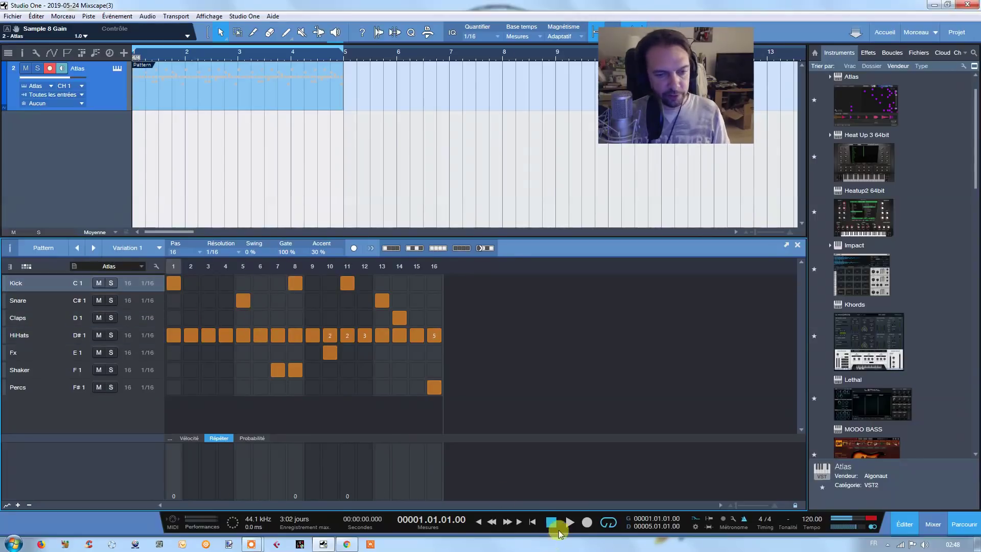
left_click(570, 522)
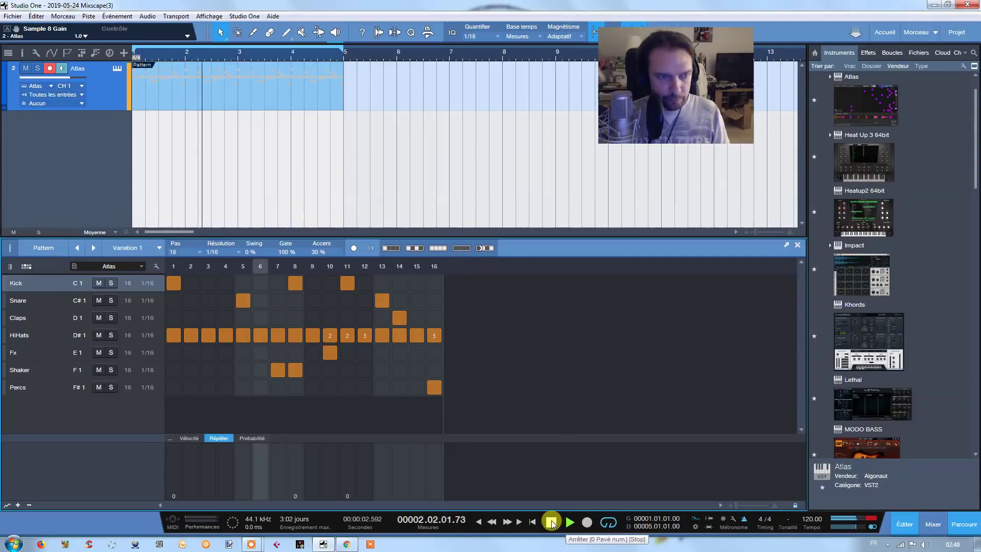
left_click(551, 522)
Try a Kick hit on step 13 and audition the pattern
left_click(382, 282)
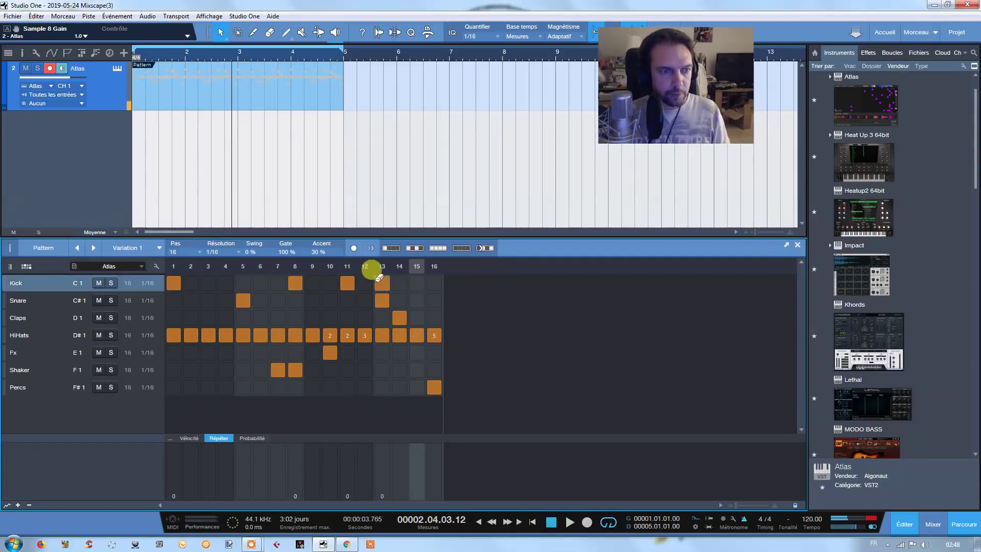
left_click(565, 523)
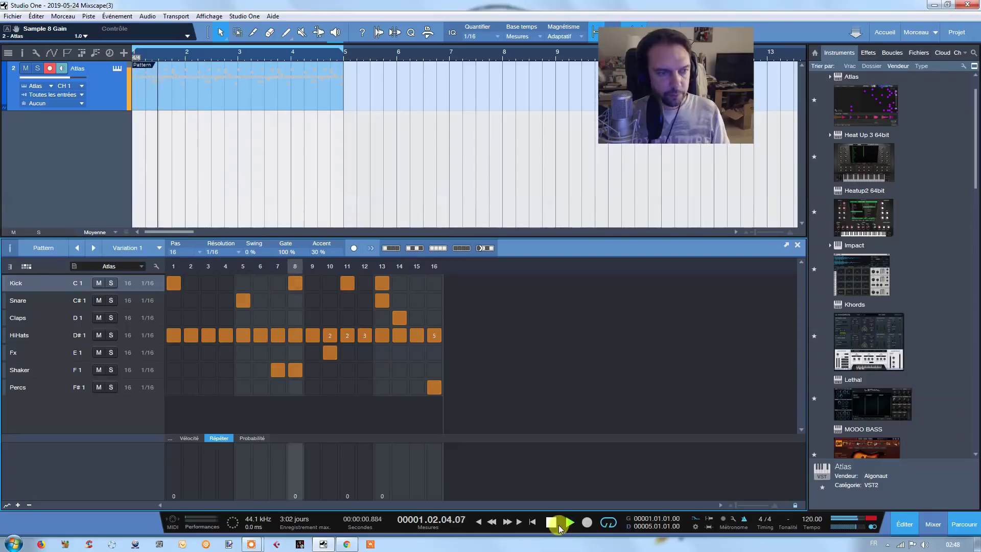
left_click(559, 526)
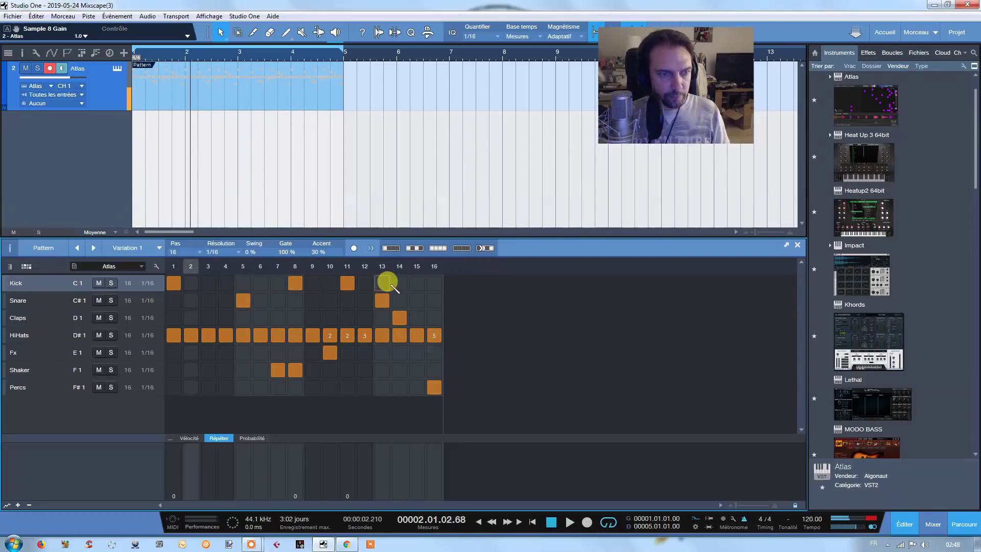
Replace the Kick hit on step 13 with one on step 14 and play the pattern again
left_click(398, 283)
left_click(563, 522)
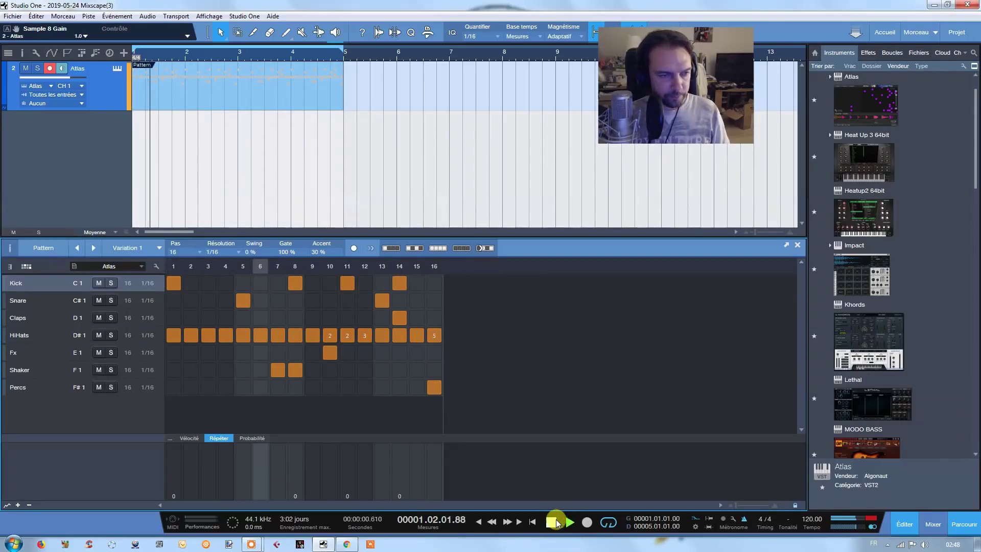
left_click(554, 522)
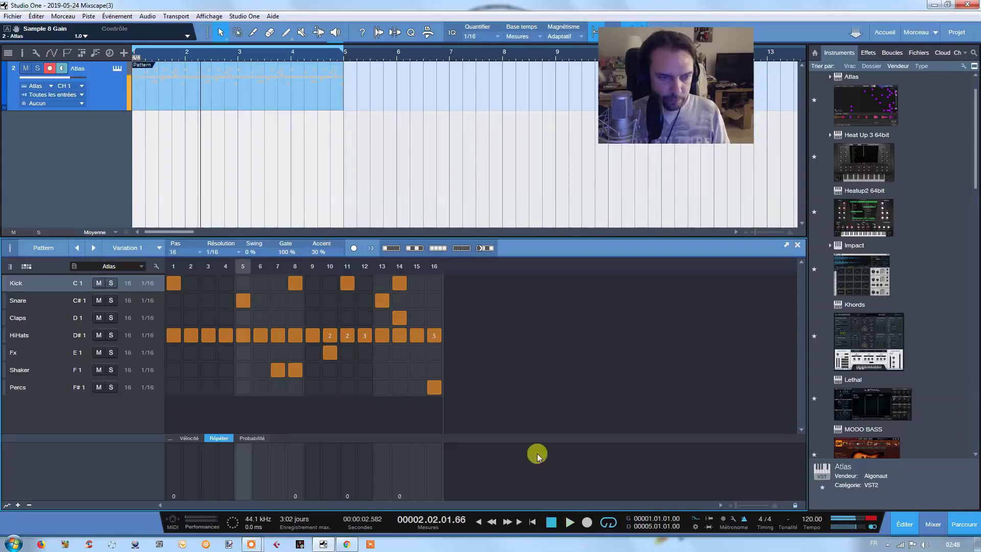
Move the Claps hit from step 14 to step 15
left_click(400, 317)
left_click(417, 317)
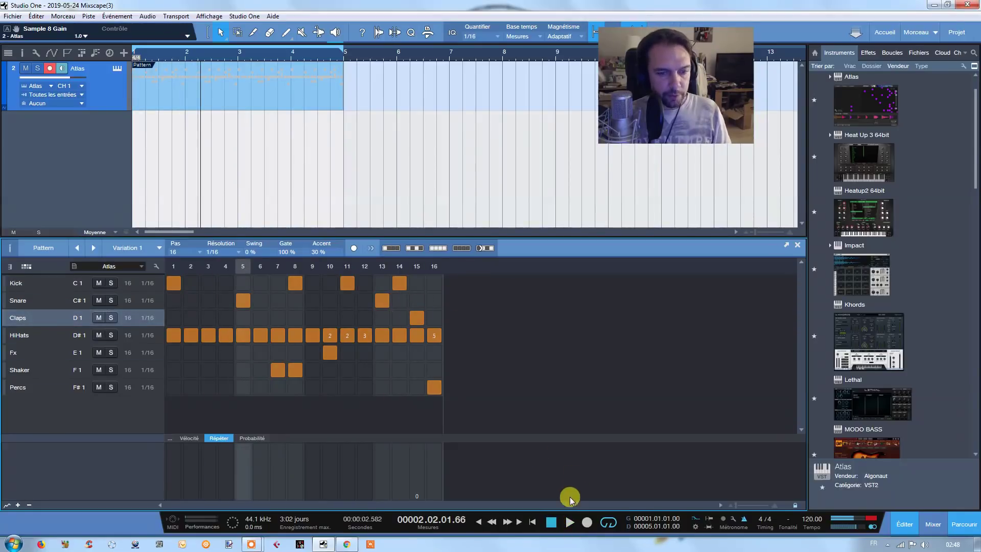
Audition the pattern with the moved Claps hit, and shorten the HiHats row to 12 steps
left_click(563, 521)
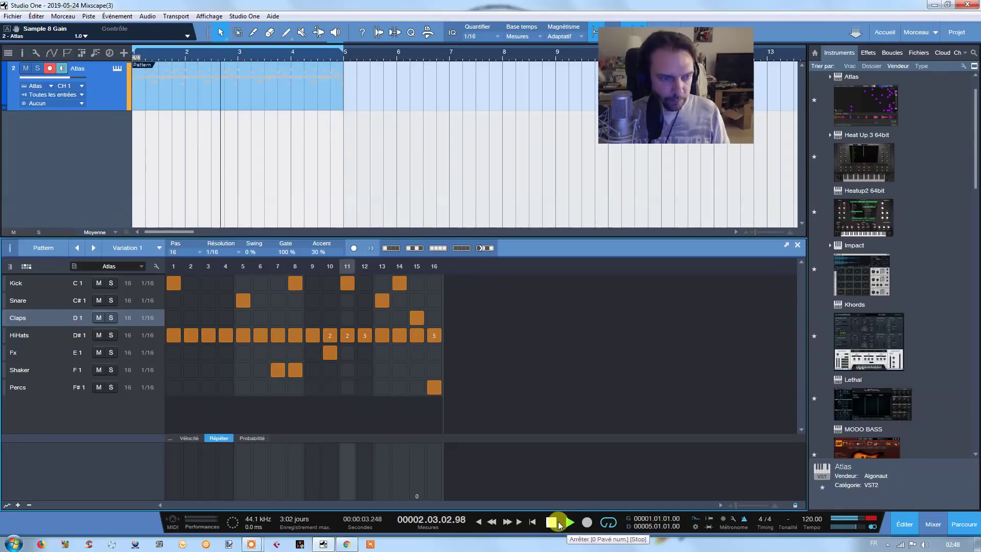
left_click(558, 521)
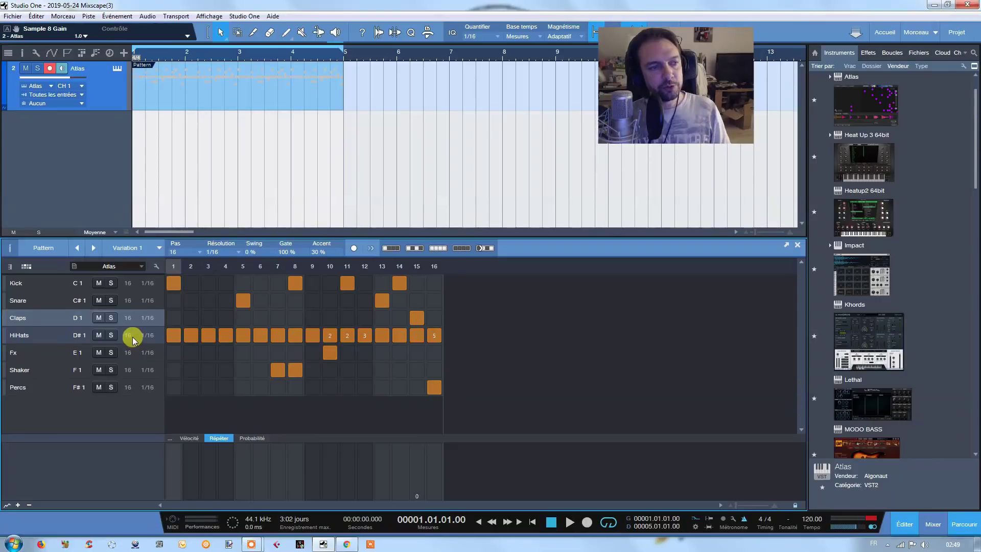
left_click_drag(127, 334, 129, 341)
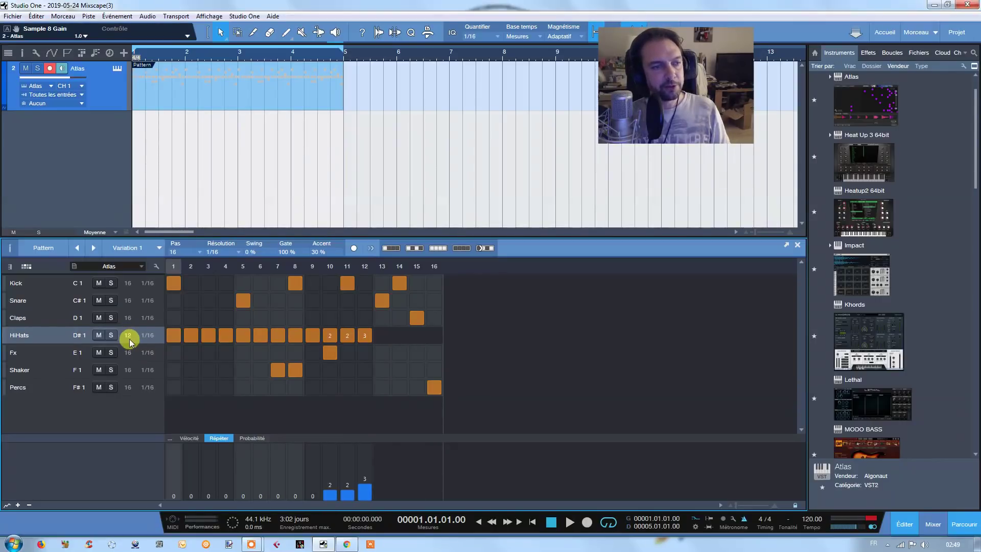
left_click_drag(179, 337, 223, 338)
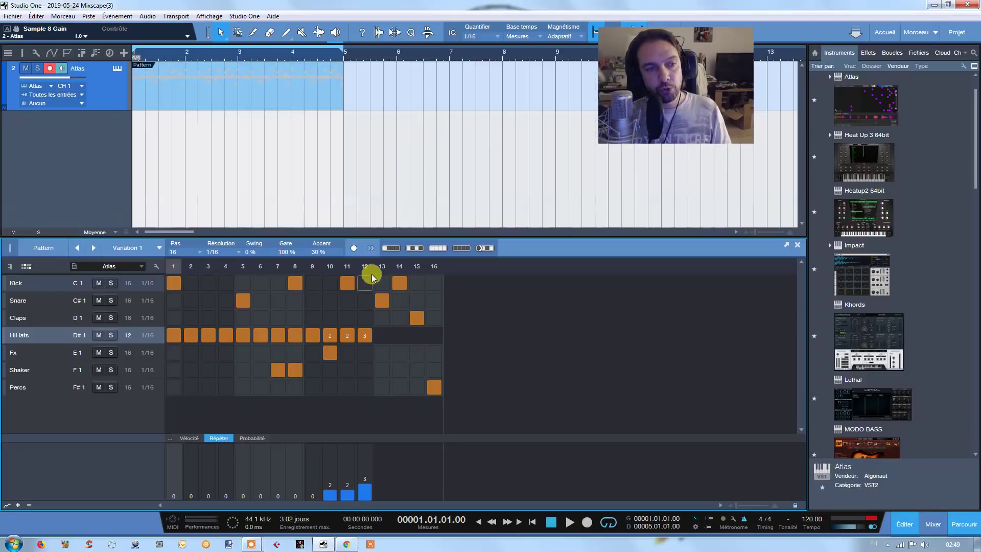
left_click(392, 296)
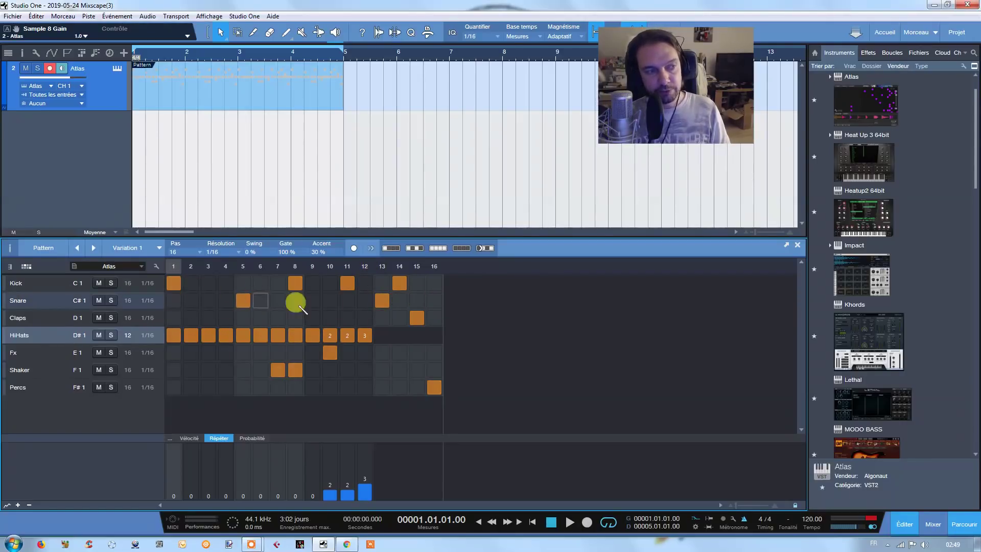
left_click(58, 254)
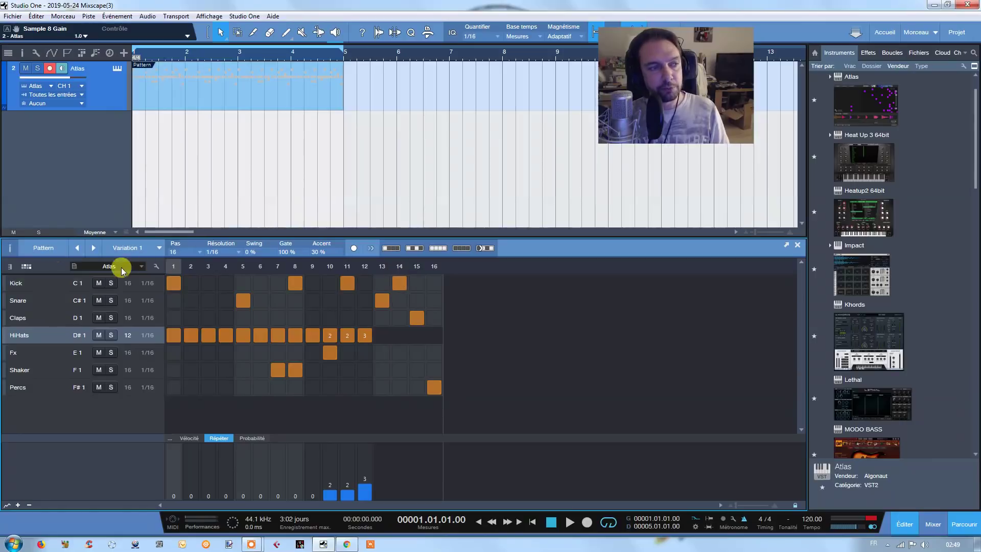
Try a length of 13 steps for the Kick row in playback, and shorten the row to 10 steps
left_click_drag(129, 286, 128, 284)
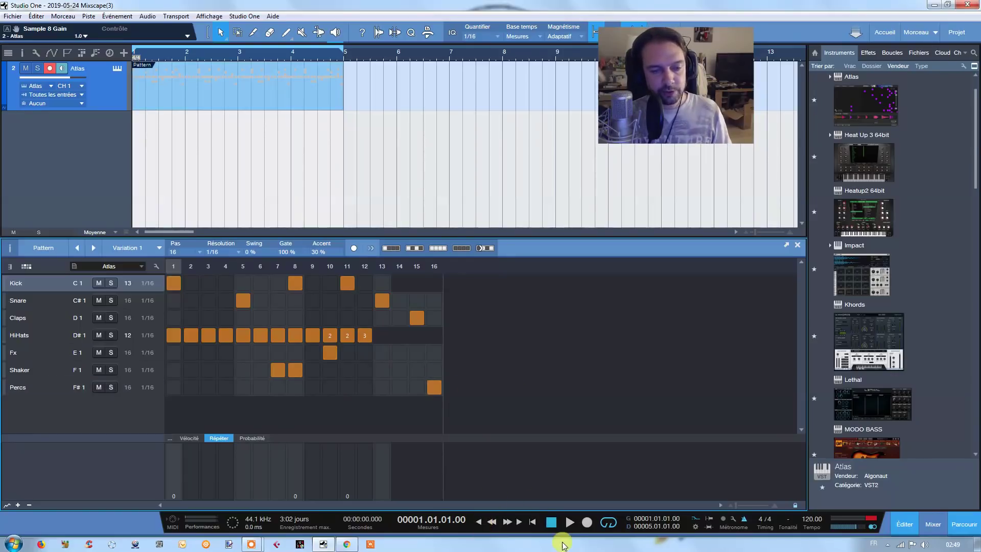
left_click(565, 526)
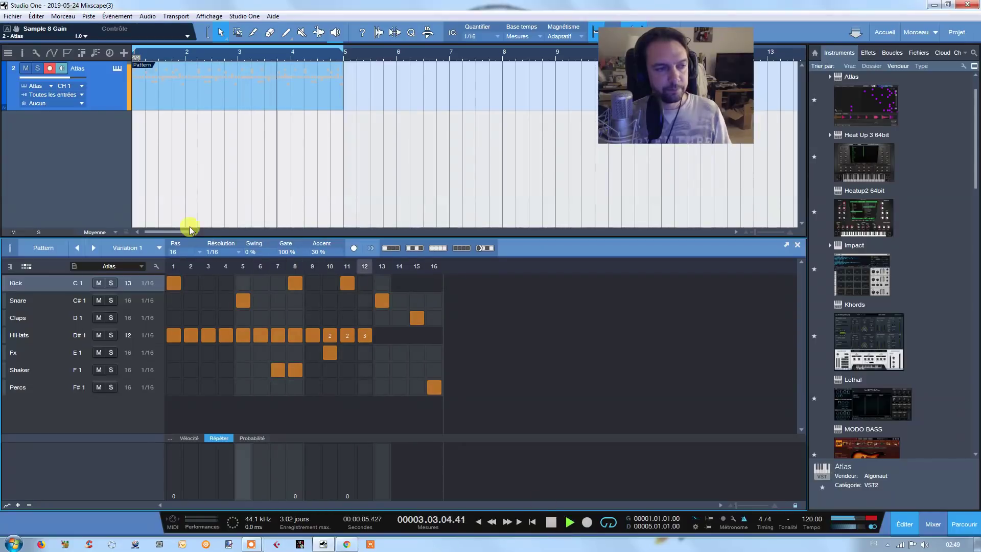
left_click_drag(129, 279, 130, 287)
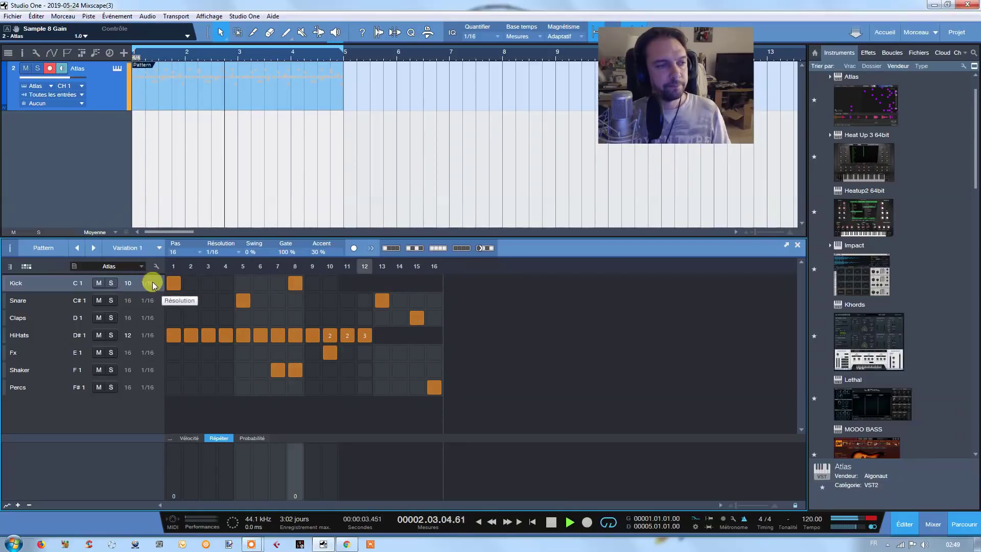
left_click(551, 521)
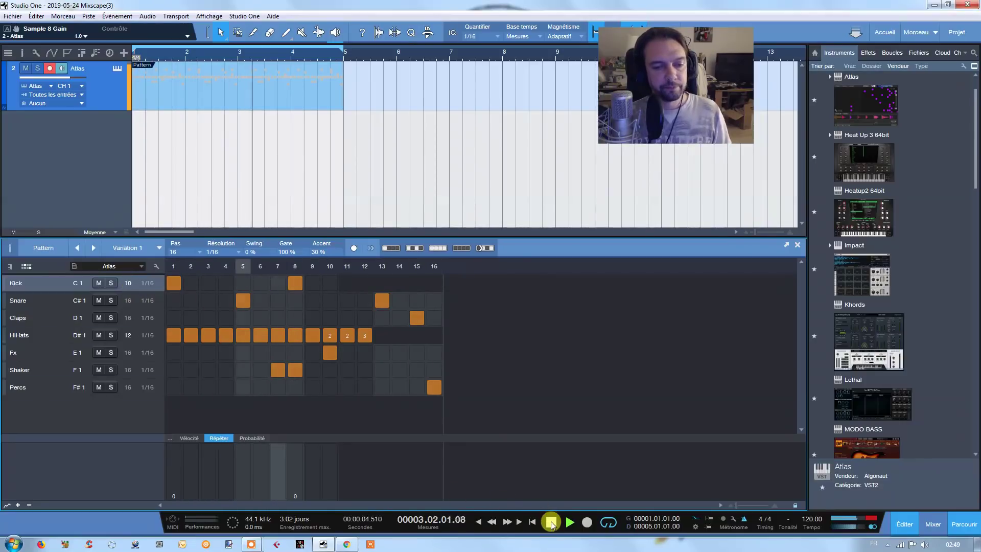
Set the Kick row's resolution to 1/8 and audition the pattern from the start
left_click(151, 284)
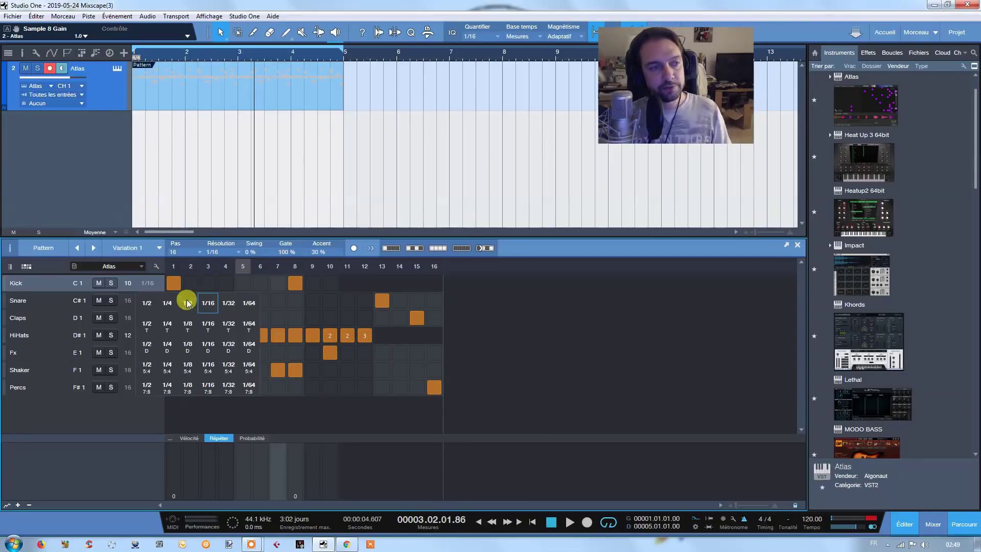
left_click(185, 302)
left_click(558, 522)
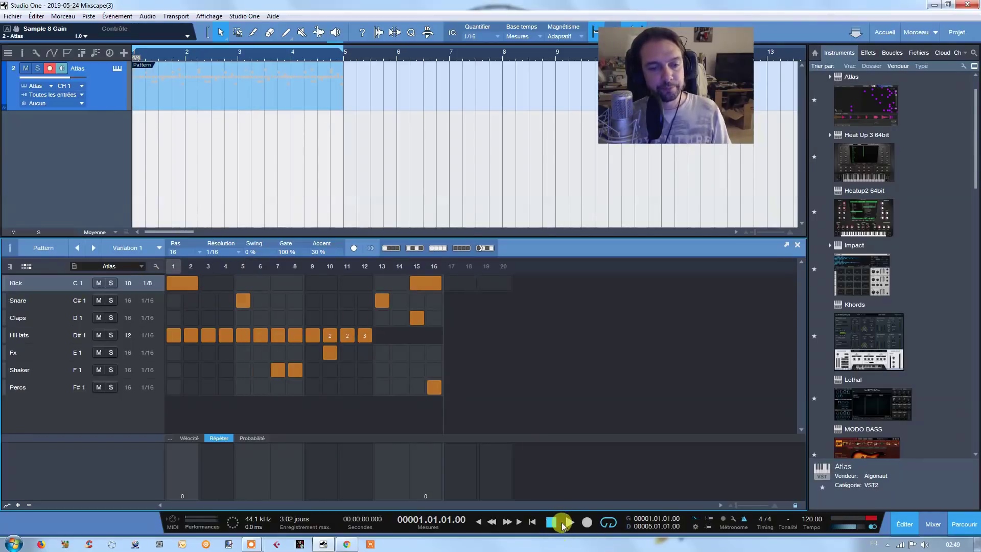
left_click(563, 524)
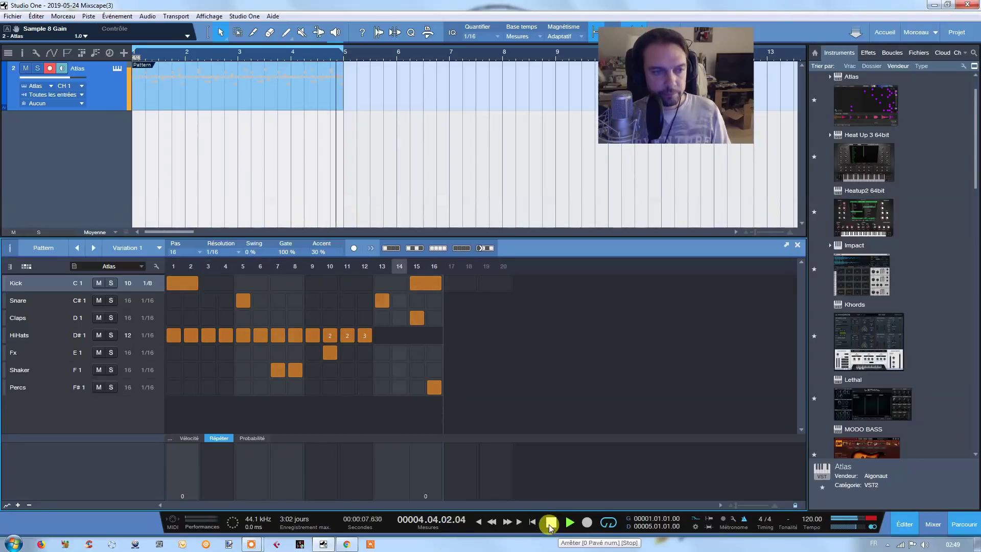
left_click(551, 524)
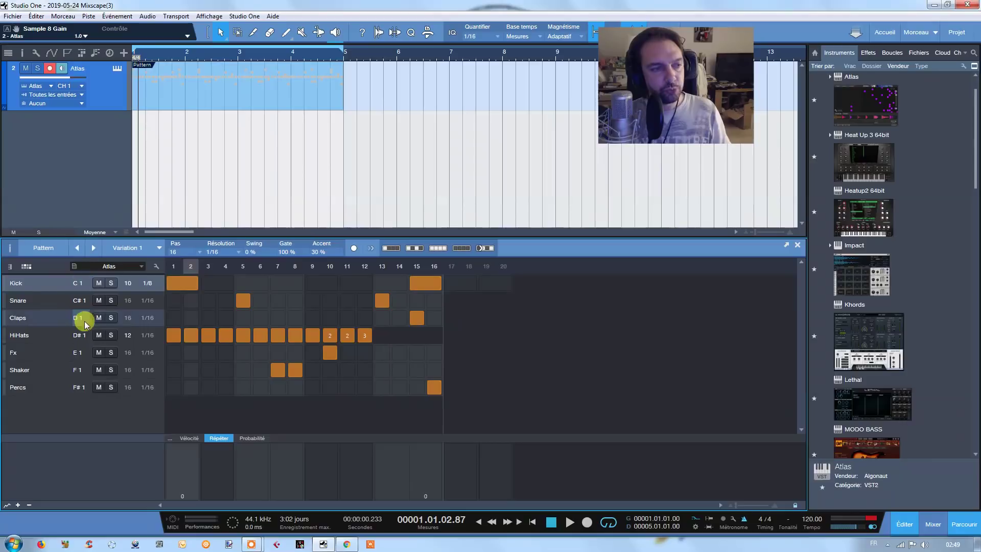
Double the whole pattern's resolution to 1/32 with 32 steps and audition it
right_click(35, 317)
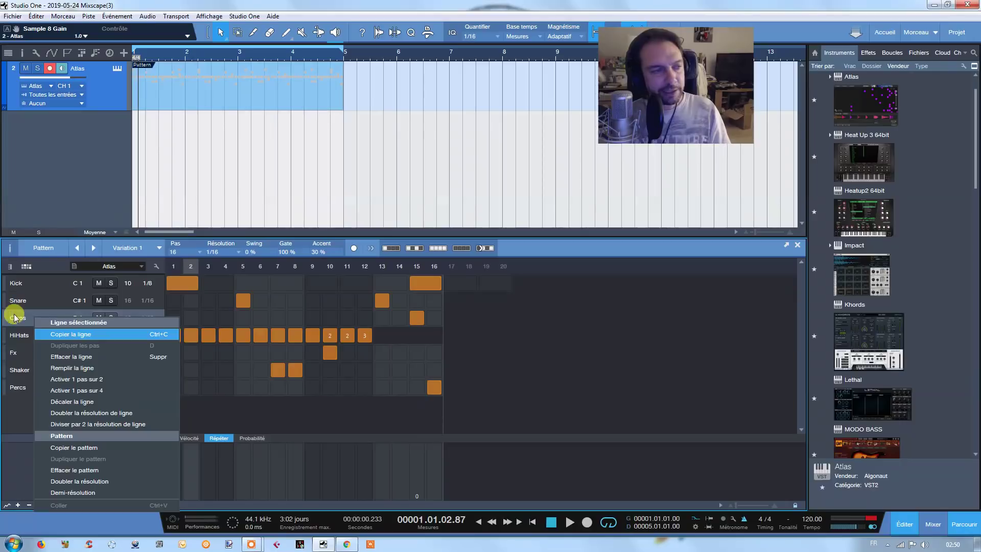
left_click(46, 333)
right_click(51, 335)
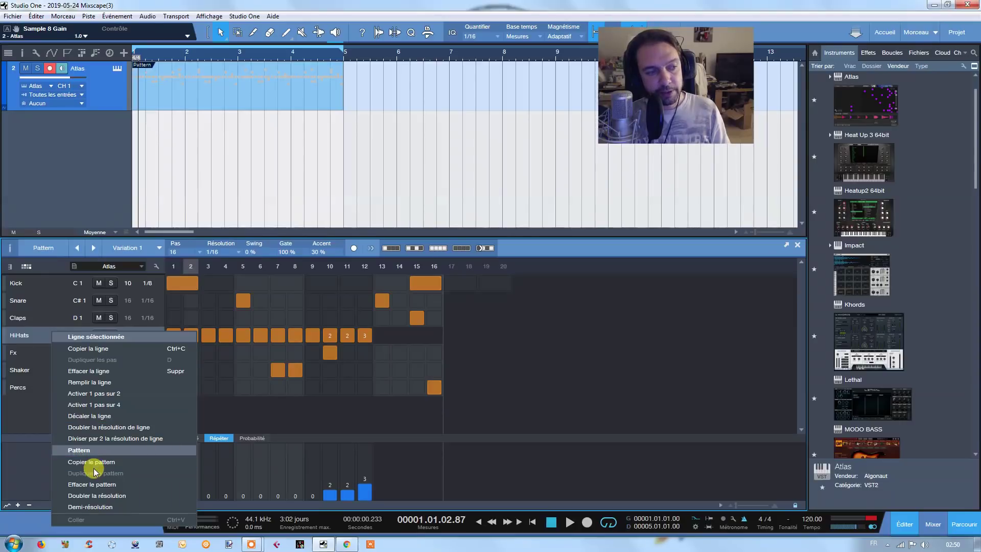
left_click(97, 495)
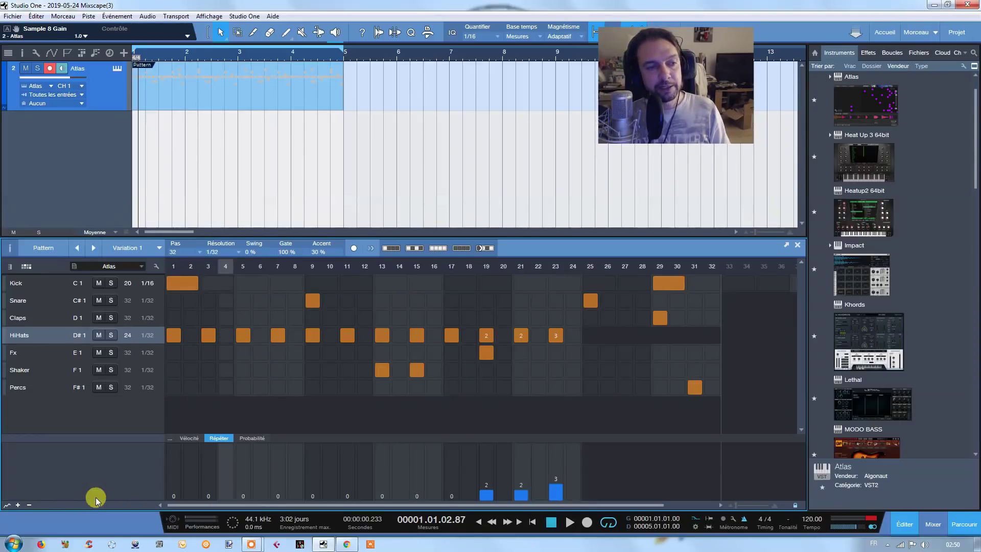
left_click(564, 521)
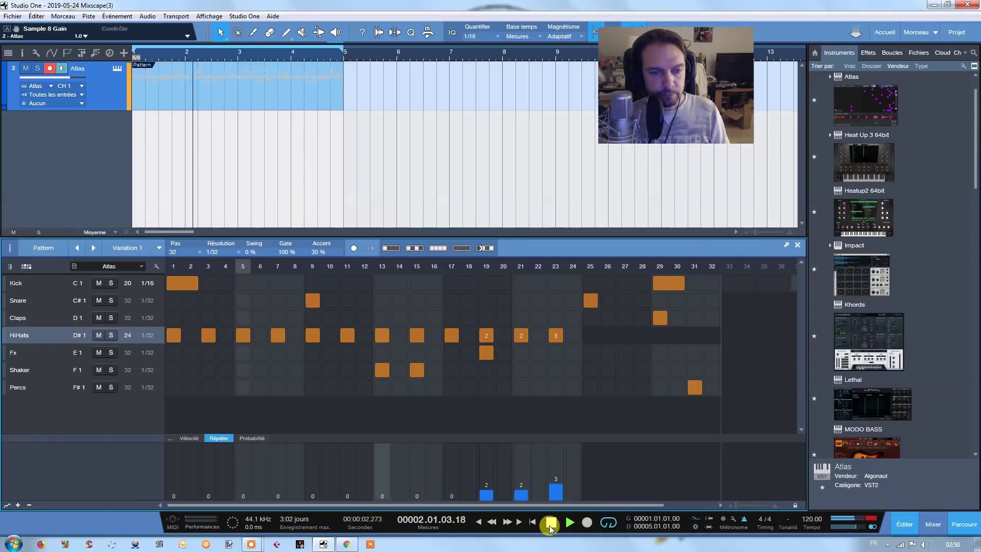
left_click(551, 522)
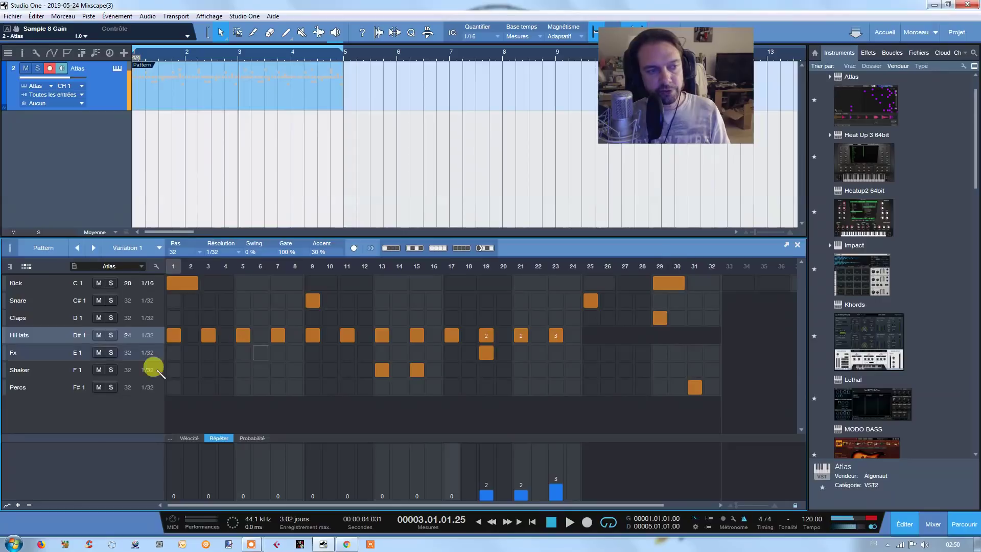
Halve the whole pattern's resolution back to 1/16 with 16 steps
right_click(55, 352)
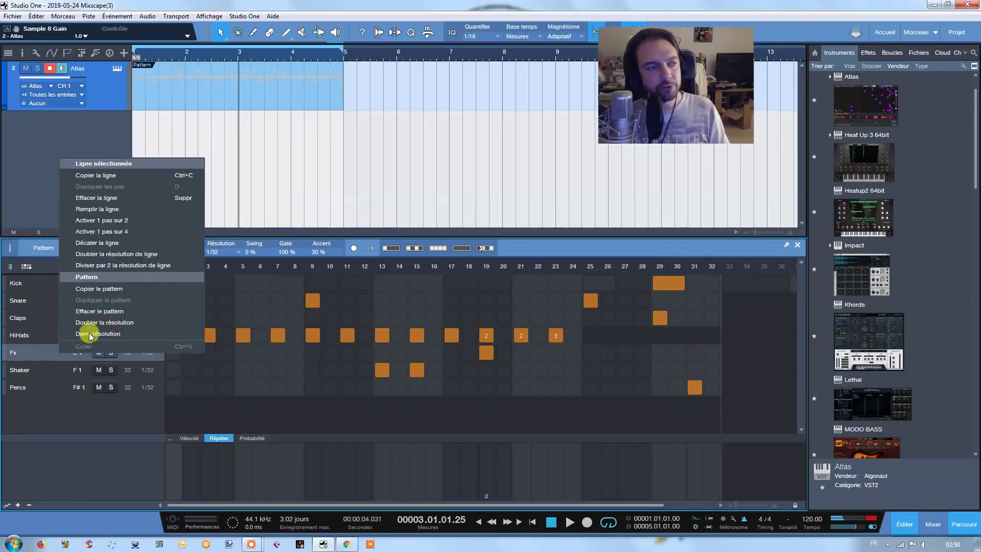
left_click(125, 334)
Halve the whole pattern's resolution to 1/8 with 8 steps, accepting the deletion of notes, and audition it from the start
right_click(66, 352)
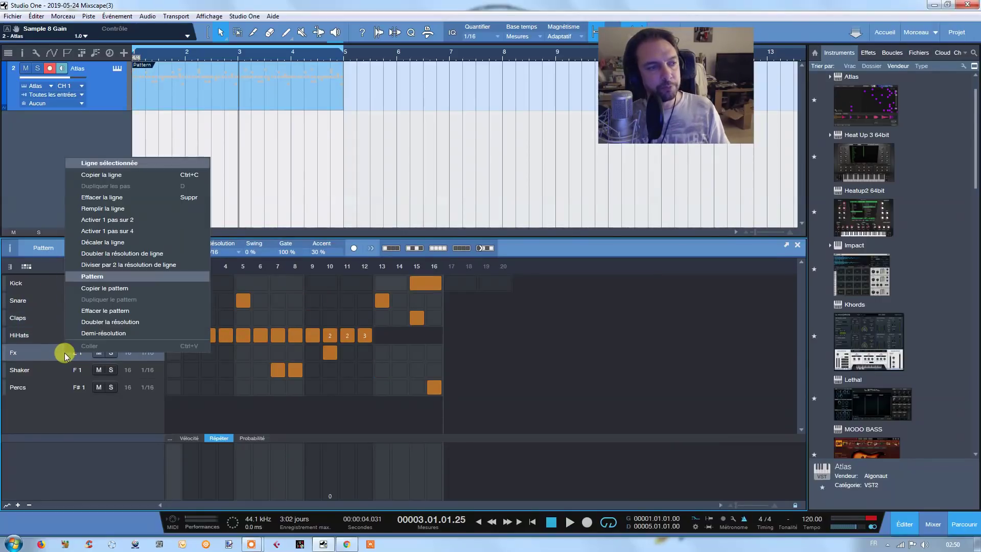
left_click(88, 333)
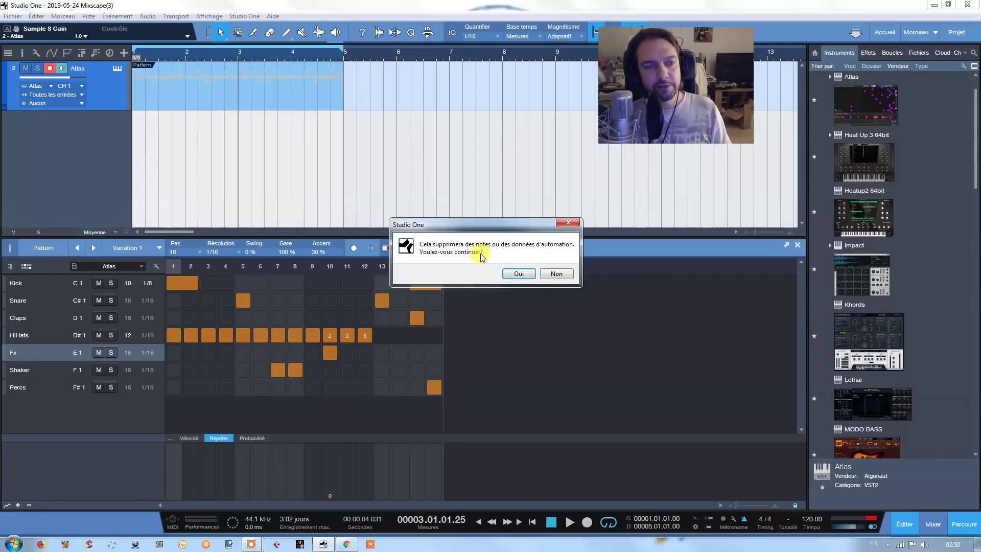
left_click(519, 274)
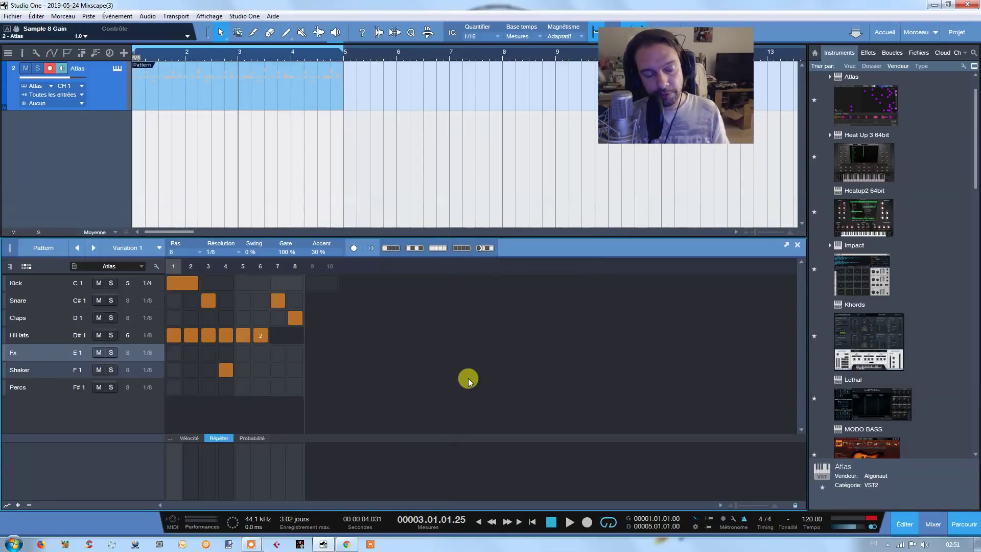
left_click(551, 522)
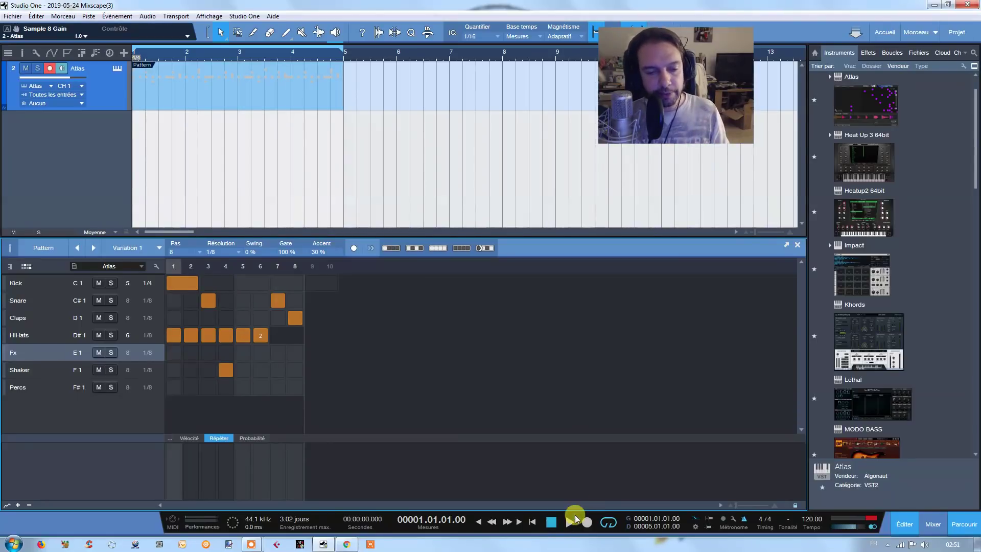
left_click(569, 522)
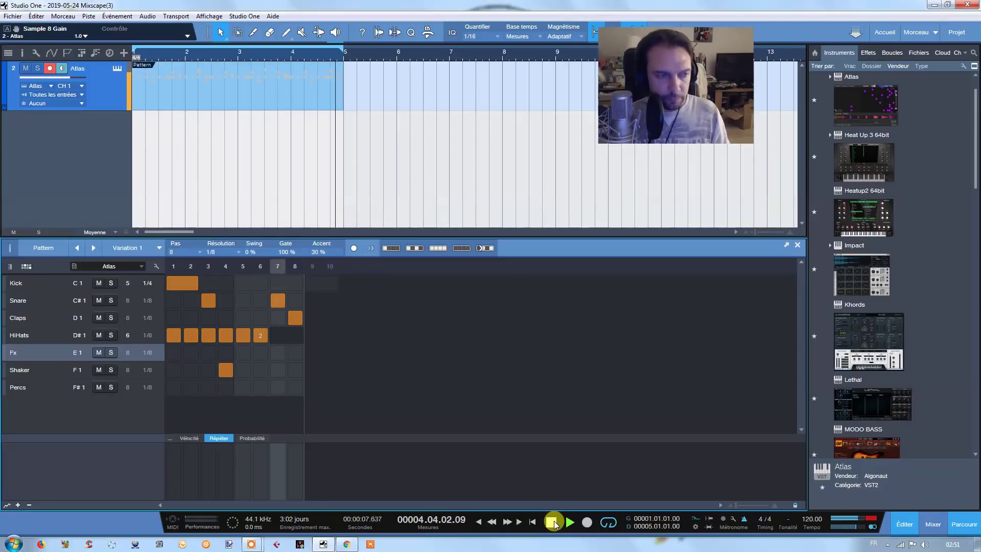
left_click(552, 522)
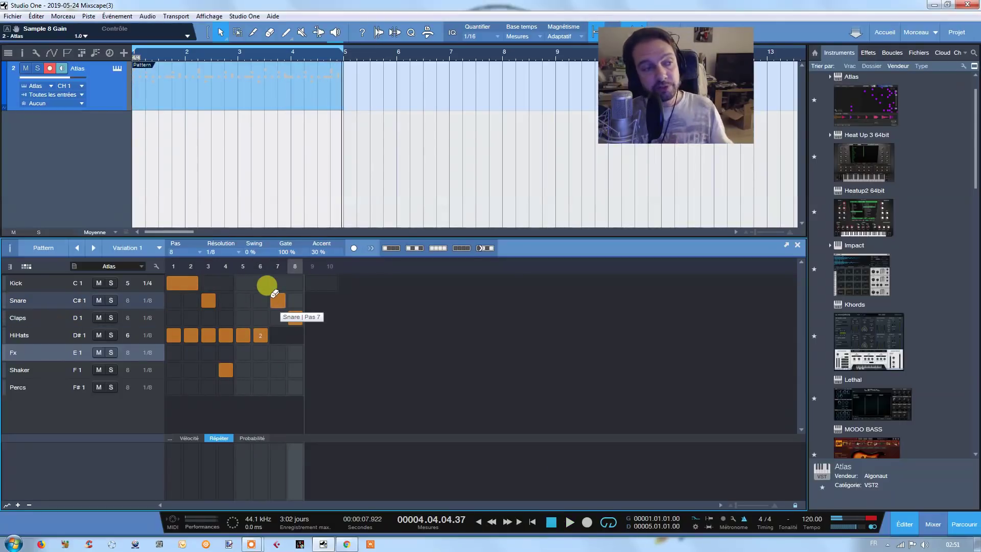